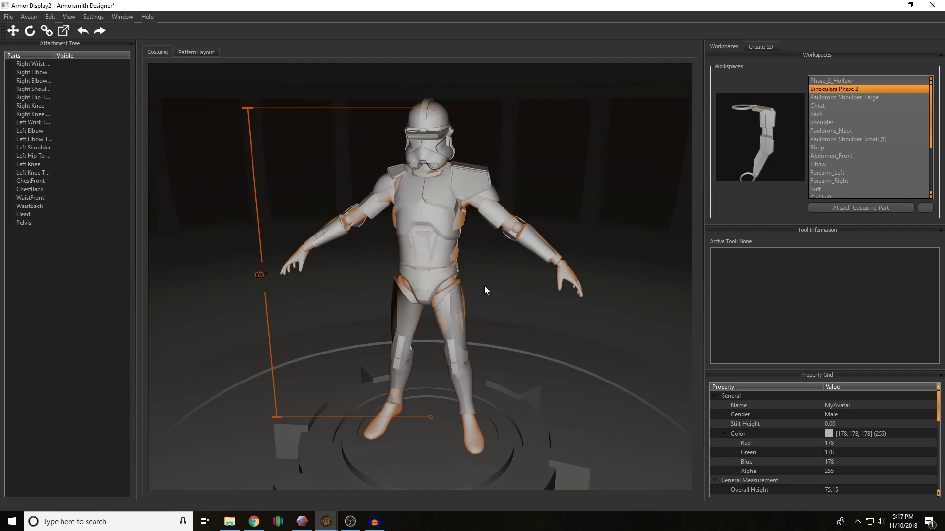
Step: Orbit the view around the fully armored Armor Display2 avatar
{"action": "right_click_drag", "start_coordinate": [501, 285], "coordinate": [382, 308]}
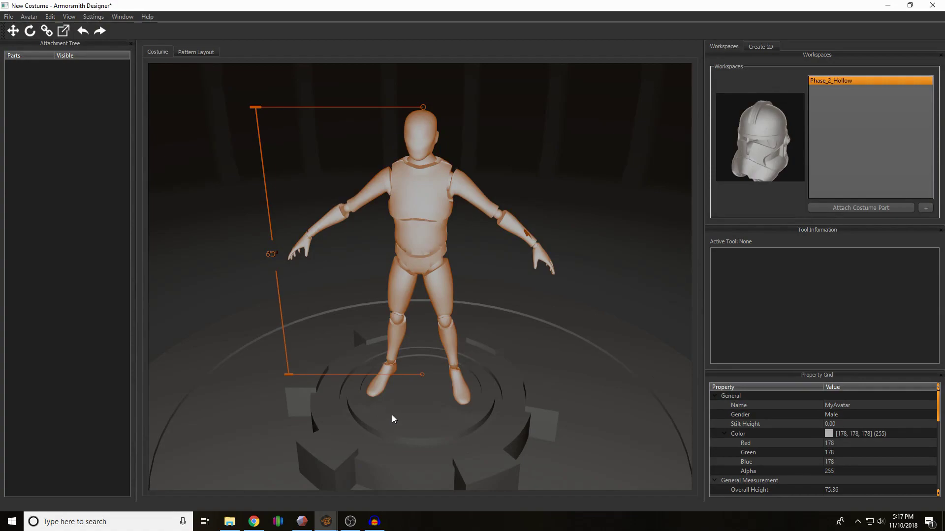
{"action": "mouse_move", "coordinate": [392, 415]}
{"action": "right_mouse_down"}
{"action": "mouse_move", "coordinate": [424, 399]}
{"action": "mouse_move", "coordinate": [359, 422]}
{"action": "mouse_move", "coordinate": [418, 419]}
{"action": "mouse_move", "coordinate": [383, 417]}
{"action": "mouse_move", "coordinate": [412, 417]}
{"action": "mouse_move", "coordinate": [401, 413]}
{"action": "right_mouse_up"}
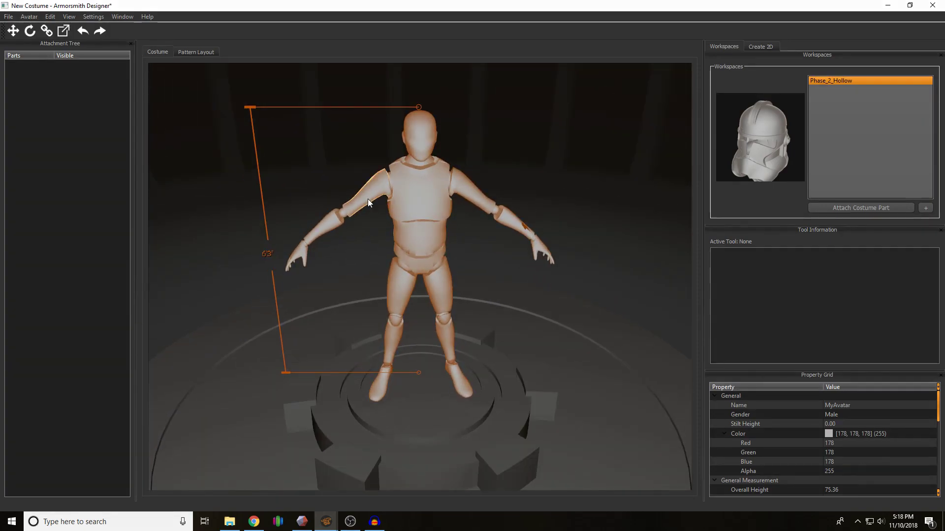
{"action": "left_click", "coordinate": [368, 202]}
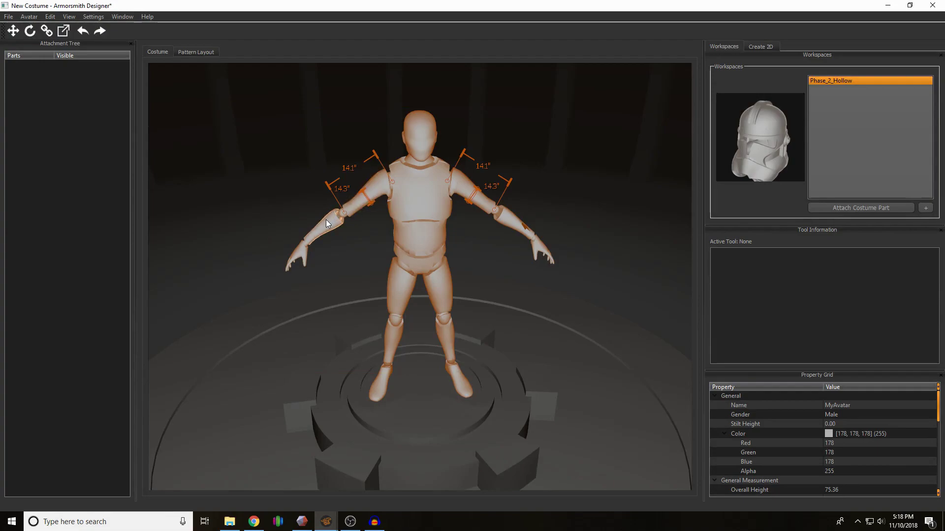
{"action": "left_click", "coordinate": [436, 276]}
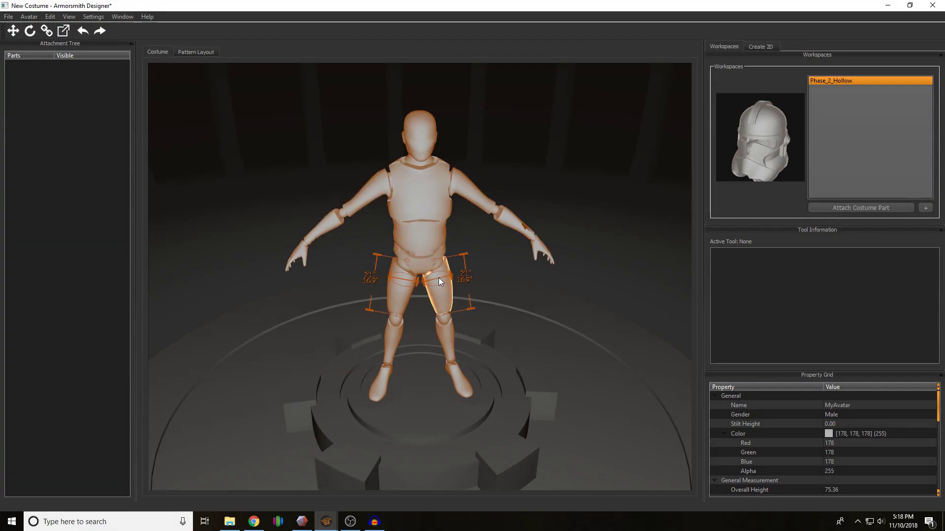
{"action": "left_click", "coordinate": [382, 388]}
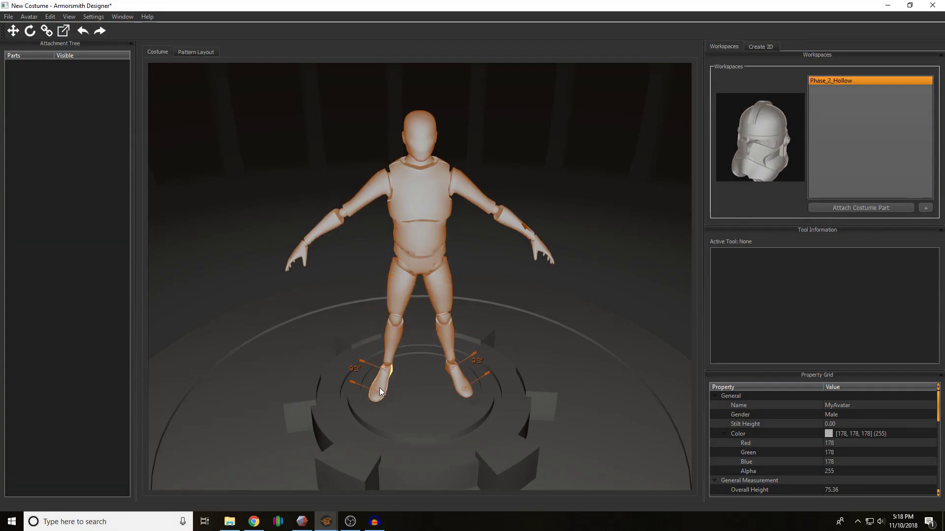
{"action": "left_click", "coordinate": [480, 203]}
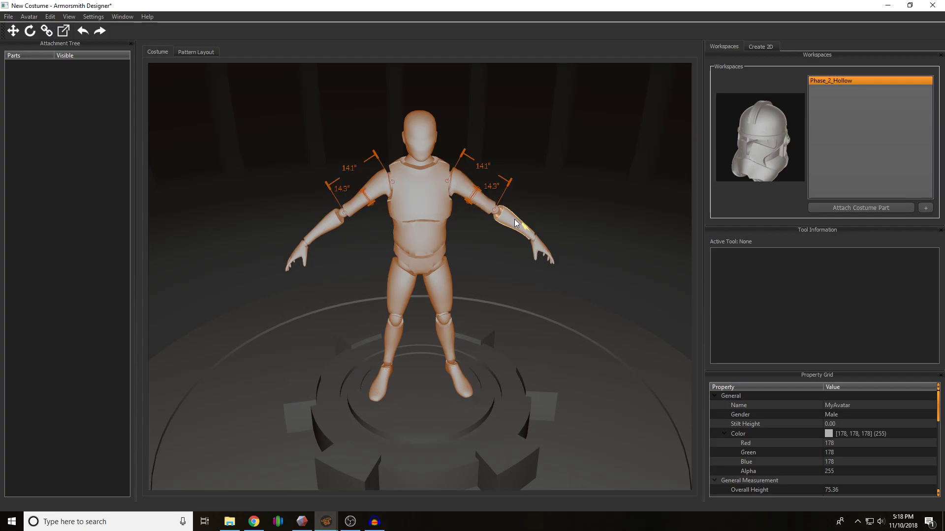
{"action": "left_click", "coordinate": [421, 179]}
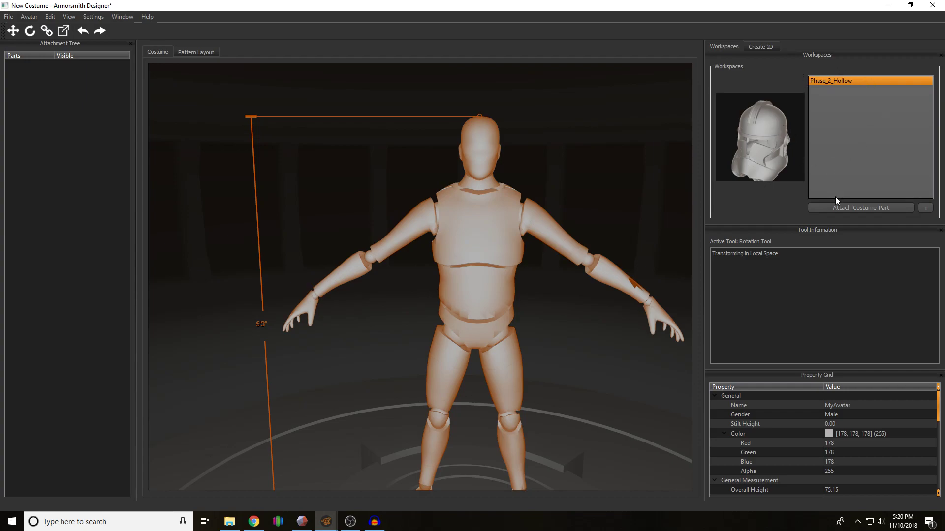
Step: Attach Phase_2_Hollow to the avatar's head attach point as the Head part
{"action": "left_click", "coordinate": [842, 207]}
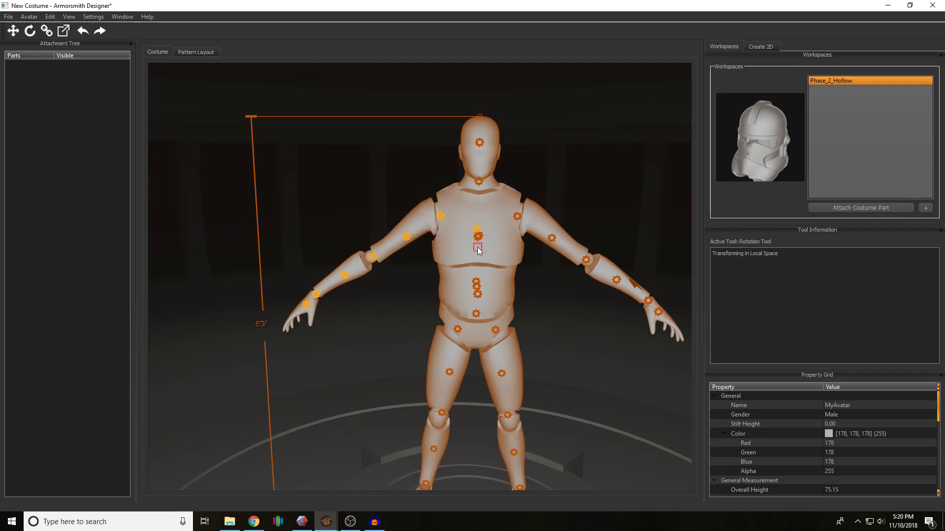
{"action": "middle_click_drag", "start_coordinate": [610, 322], "coordinate": [588, 296]}
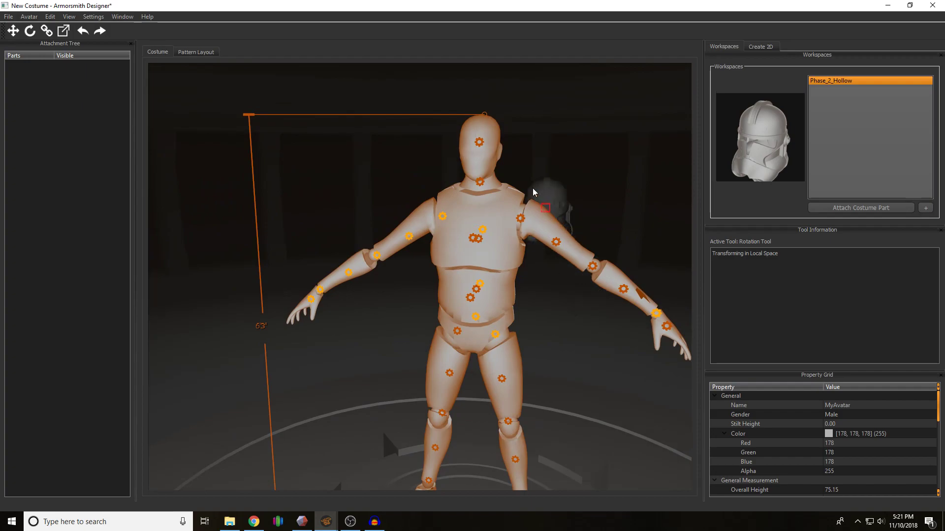
{"action": "left_click", "coordinate": [480, 147]}
Step: Raise the helmet along its z axis to 8.84 and check its position
{"action": "middle_click_drag", "start_coordinate": [556, 140], "coordinate": [513, 186]}
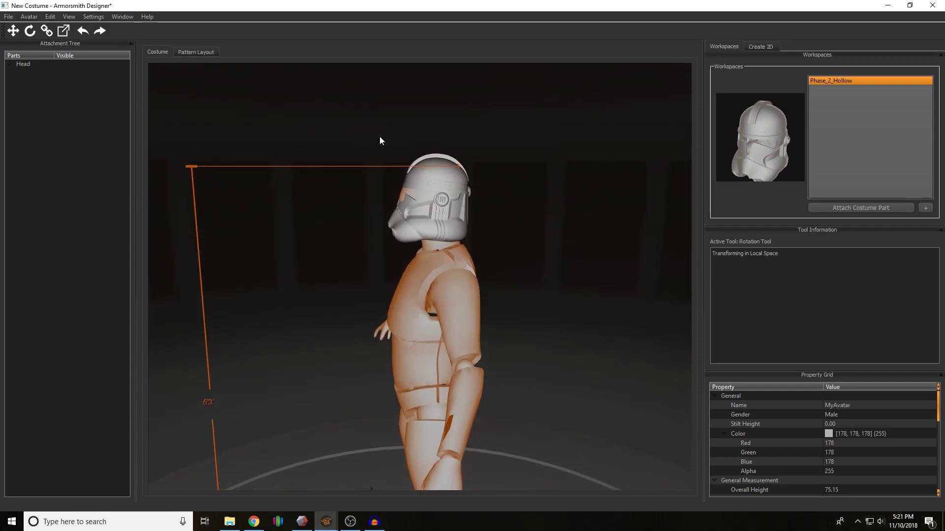
{"action": "scroll", "coordinate": [380, 141], "scroll_direction": "up", "scroll_amount": 3}
{"action": "scroll", "coordinate": [348, 156], "scroll_direction": "down", "scroll_amount": 3}
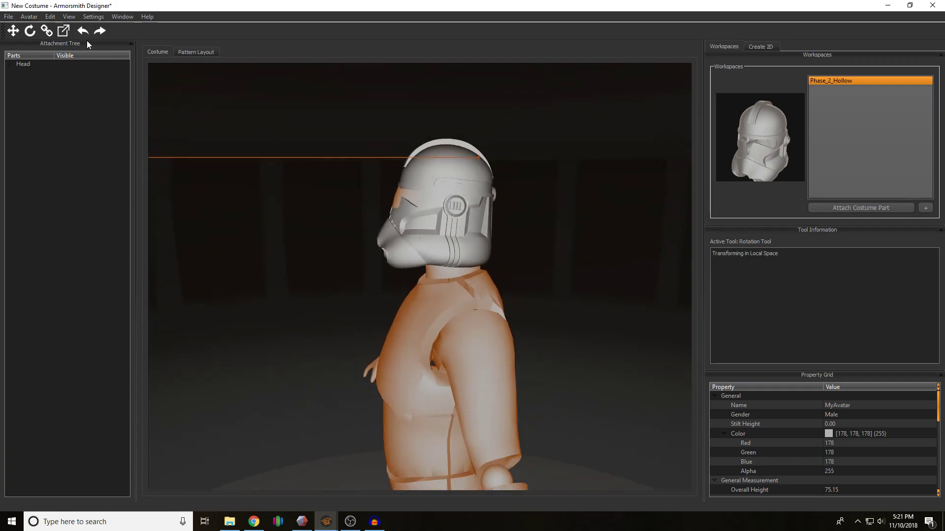
{"action": "left_click", "coordinate": [22, 36]}
{"action": "left_click", "coordinate": [450, 172]}
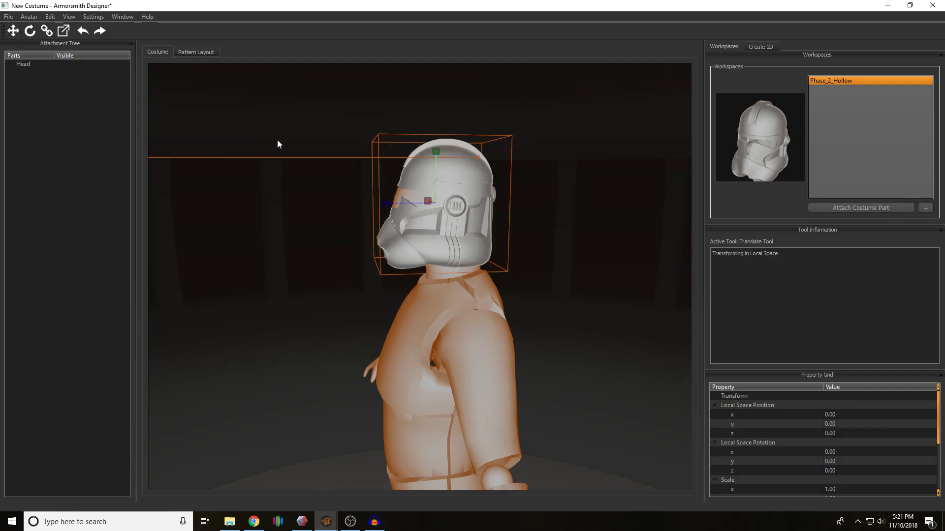
{"action": "left_click_drag", "start_coordinate": [385, 203], "coordinate": [342, 218]}
{"action": "scroll", "coordinate": [350, 219], "scroll_direction": "up", "scroll_amount": 2}
{"action": "mouse_move", "coordinate": [351, 218]}
{"action": "middle_mouse_down"}
{"action": "mouse_move", "coordinate": [374, 221]}
{"action": "mouse_move", "coordinate": [335, 214]}
{"action": "mouse_move", "coordinate": [358, 221]}
{"action": "middle_mouse_up"}
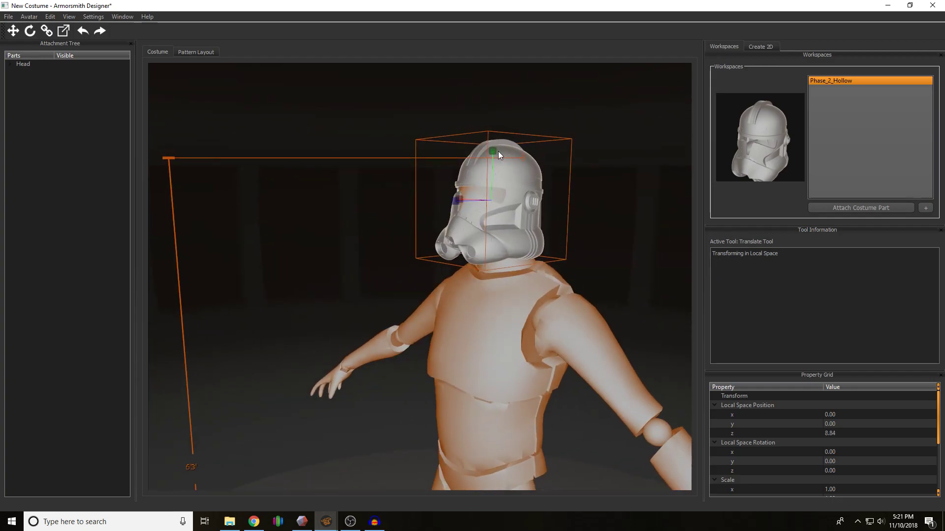
{"action": "middle_click_drag", "start_coordinate": [415, 187], "coordinate": [412, 195]}
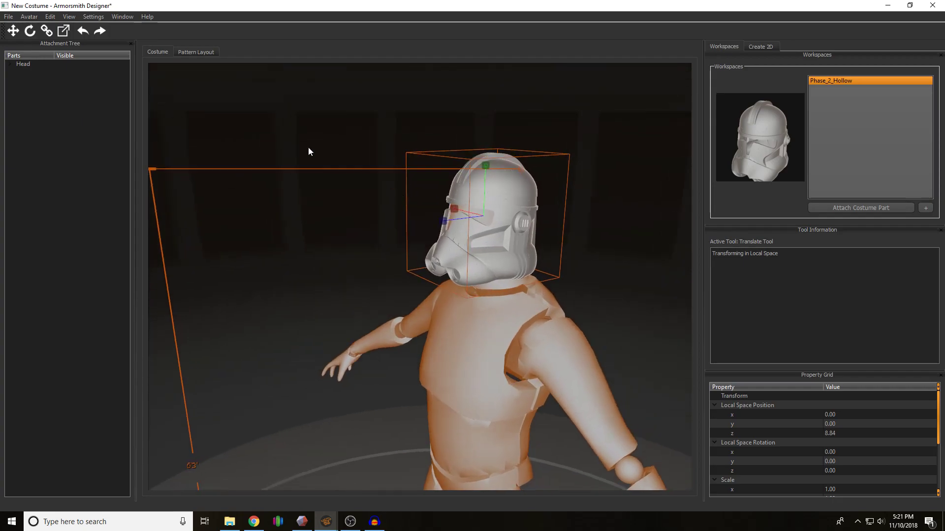
Step: Tilt the helmet about X to -8.73°, then deselect it and view the front
{"action": "left_click", "coordinate": [32, 33]}
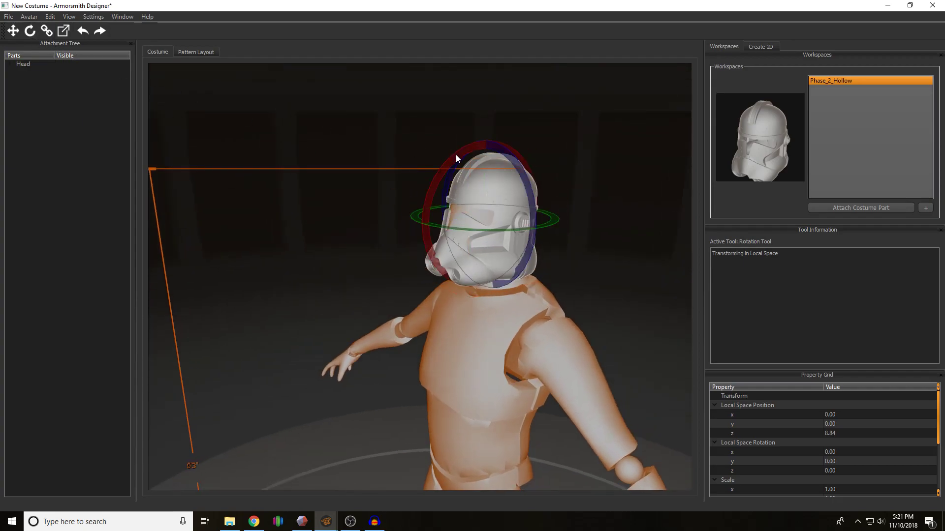
{"action": "left_click_drag", "start_coordinate": [456, 155], "coordinate": [449, 160]}
{"action": "middle_click_drag", "start_coordinate": [565, 187], "coordinate": [628, 186]}
{"action": "left_click", "coordinate": [401, 189]}
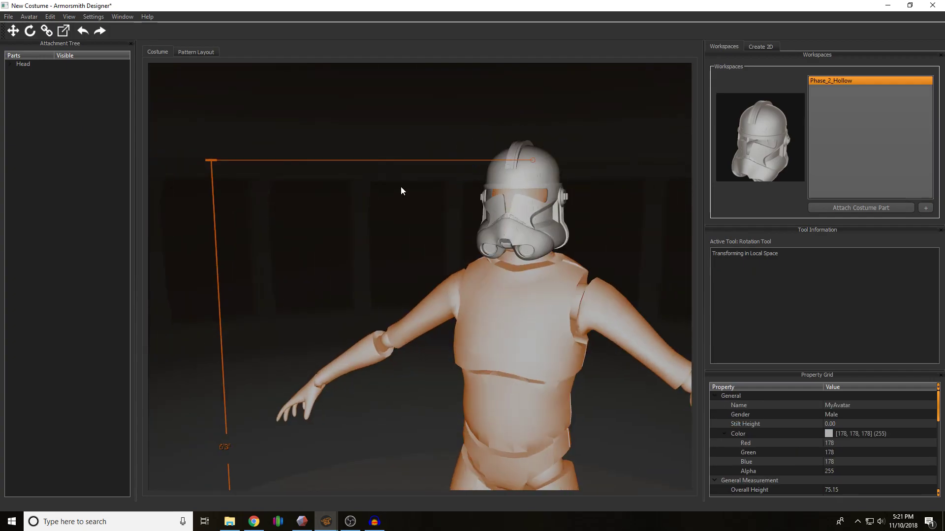
{"action": "scroll", "coordinate": [435, 212], "scroll_direction": "down", "scroll_amount": 2}
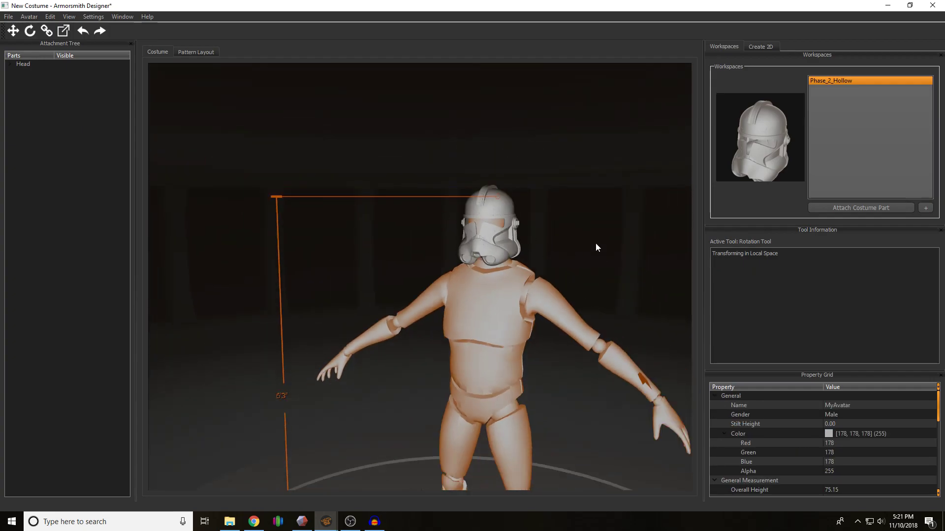
{"action": "middle_click_drag", "start_coordinate": [595, 243], "coordinate": [484, 222]}
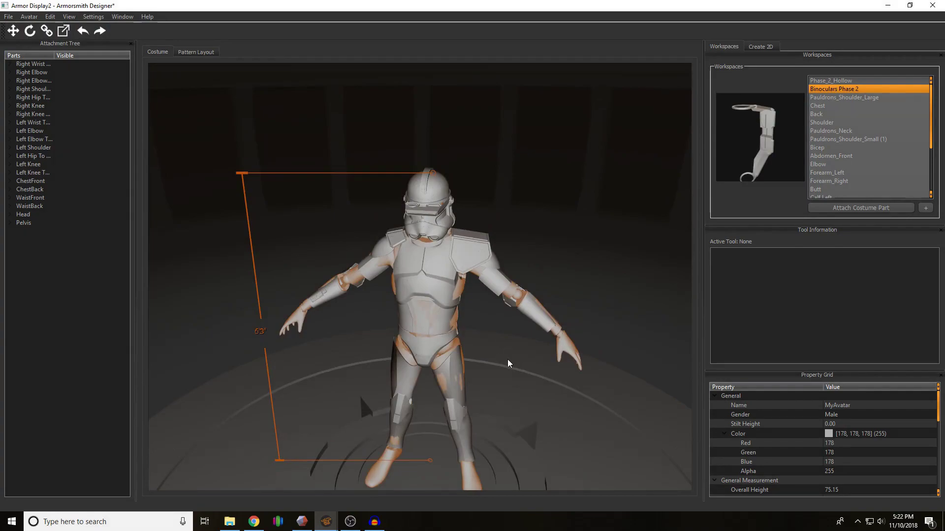
{"action": "middle_click_drag", "start_coordinate": [516, 352], "coordinate": [531, 330]}
{"action": "right_click", "coordinate": [530, 330]}
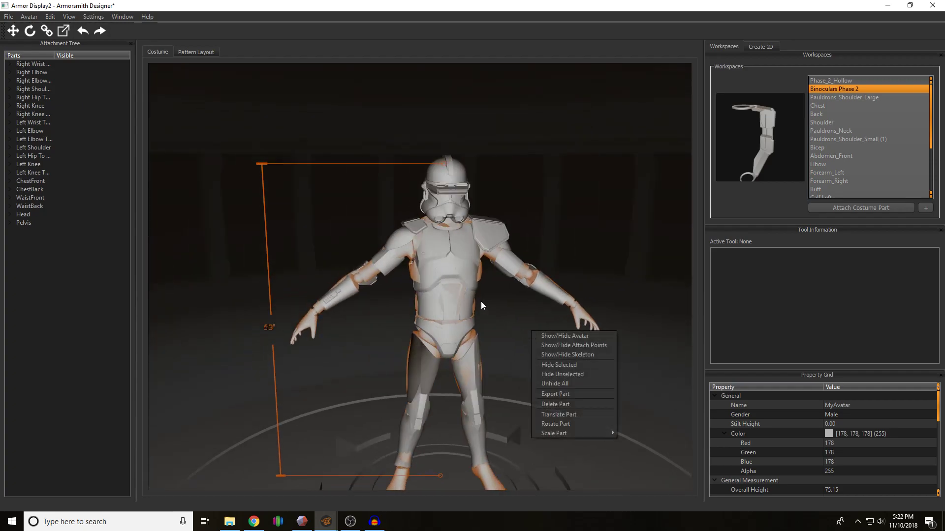
{"action": "left_click", "coordinate": [500, 300]}
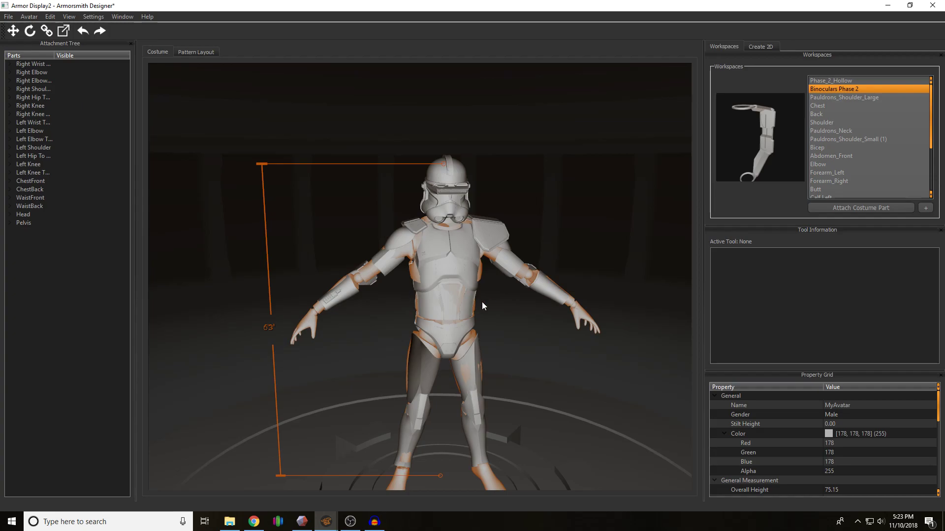
{"action": "left_click_drag", "start_coordinate": [494, 303], "coordinate": [482, 320]}
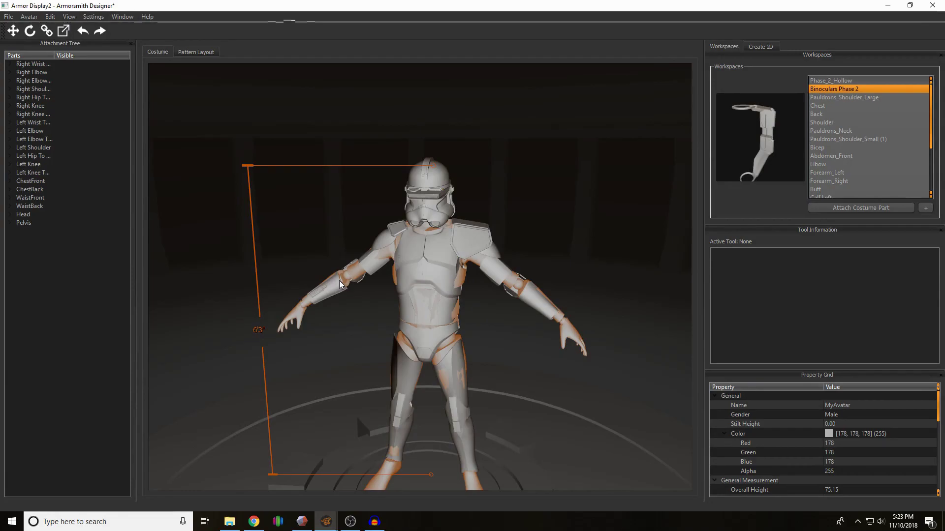
Step: Hide the helmet in the New Costume project
{"action": "mouse_move", "coordinate": [326, 521]}
{"action": "left_click", "coordinate": [374, 490]}
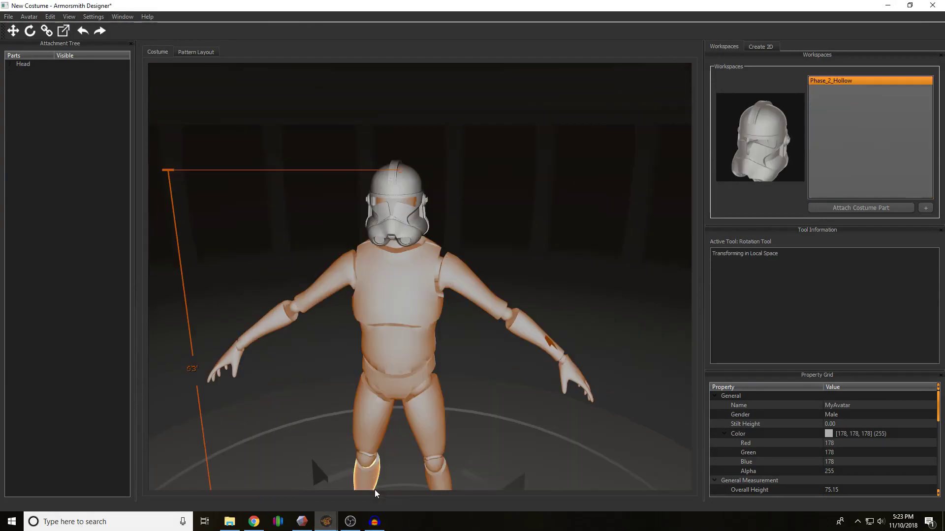
{"action": "right_click", "coordinate": [403, 182]}
{"action": "left_click", "coordinate": [393, 185]}
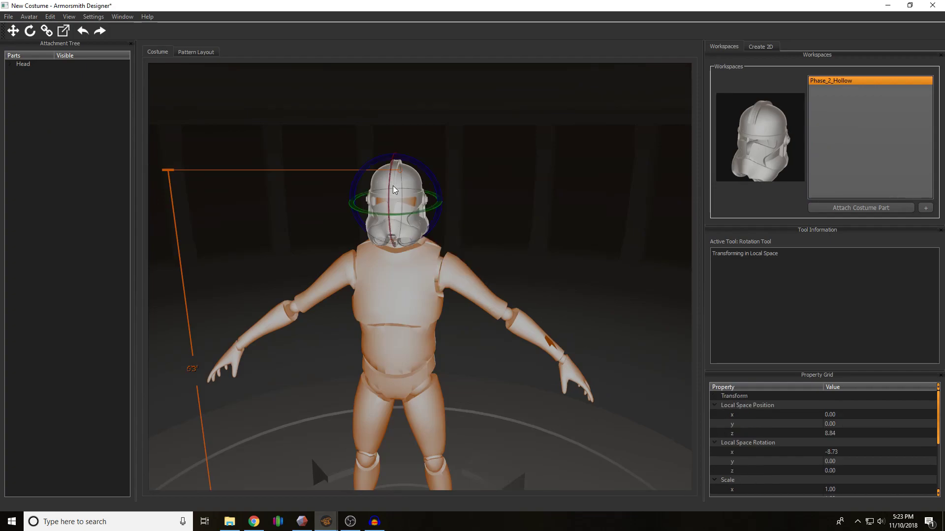
{"action": "right_click", "coordinate": [393, 185]}
{"action": "left_click", "coordinate": [421, 219]}
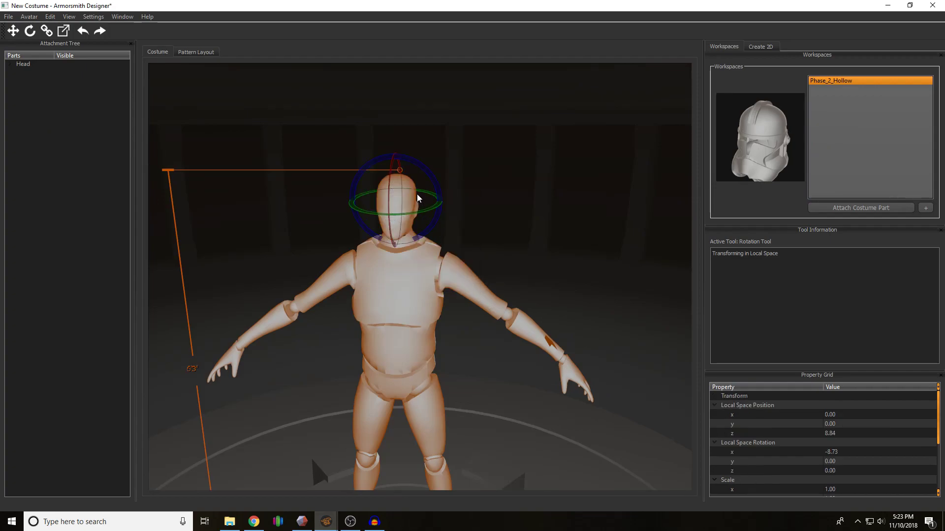
Step: Enlarge the avatar's head, raising its height from 9.0" to 11.8" and widening it
{"action": "left_click", "coordinate": [407, 185]}
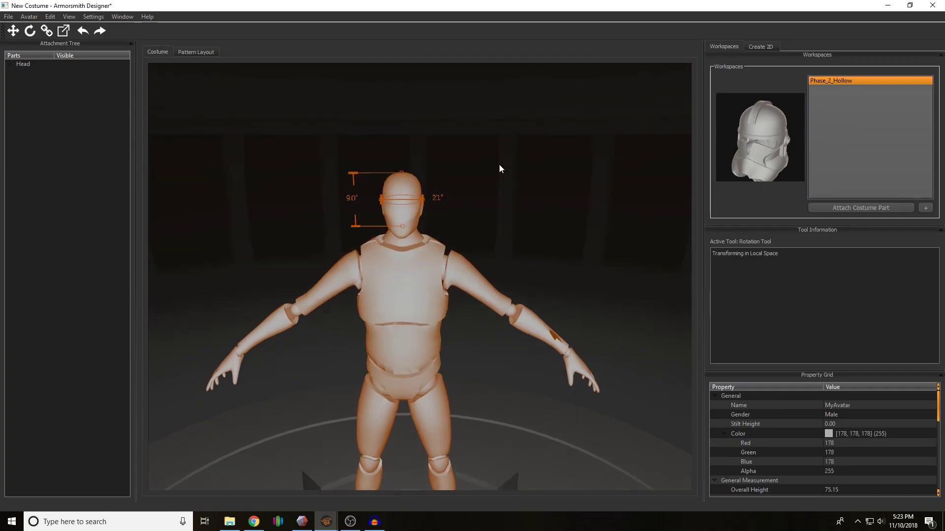
{"action": "right_click", "coordinate": [499, 158]}
{"action": "middle_click_drag", "start_coordinate": [499, 158], "coordinate": [491, 192]}
{"action": "scroll", "coordinate": [358, 170], "scroll_direction": "up", "scroll_amount": 3}
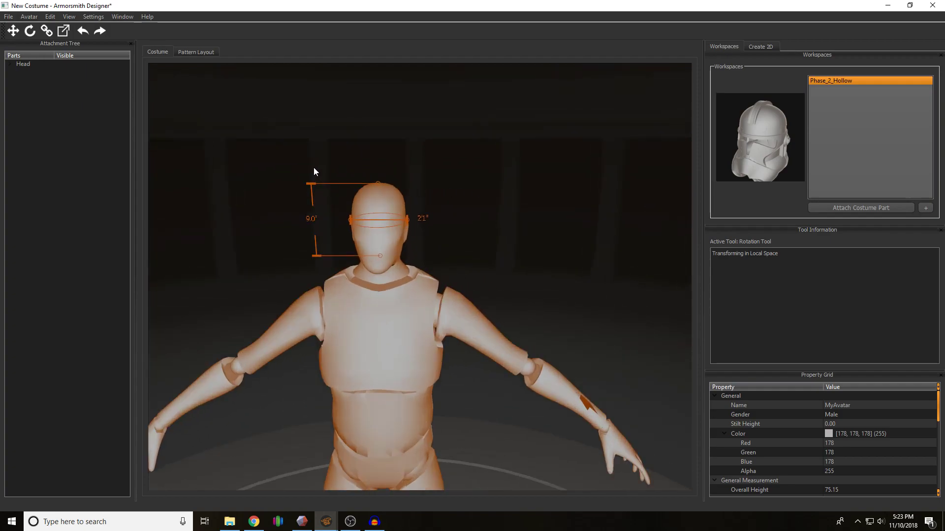
{"action": "left_click_drag", "start_coordinate": [312, 184], "coordinate": [317, 158]}
{"action": "left_click_drag", "start_coordinate": [407, 208], "coordinate": [432, 206]}
{"action": "scroll", "coordinate": [453, 217], "scroll_direction": "down", "scroll_amount": 3}
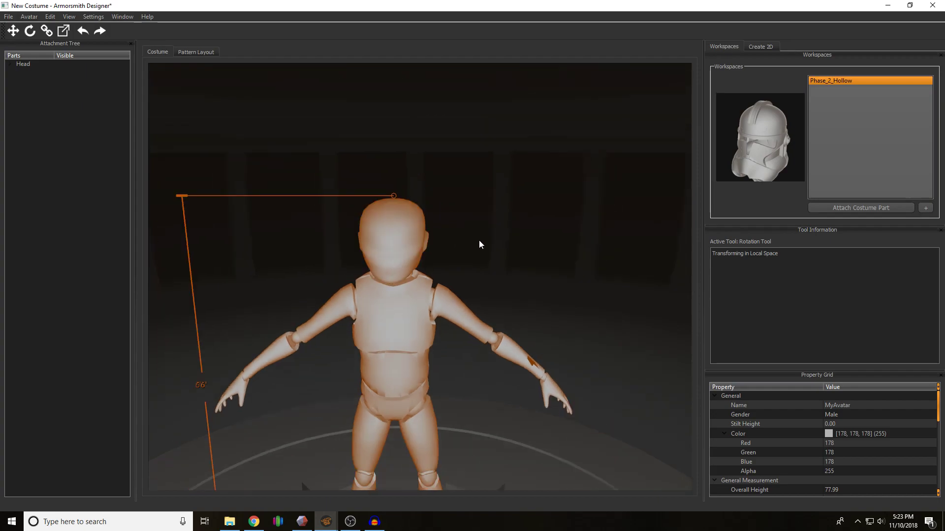
{"action": "scroll", "coordinate": [487, 227], "scroll_direction": "up", "scroll_amount": 1}
{"action": "right_click_drag", "start_coordinate": [483, 222], "coordinate": [480, 243]}
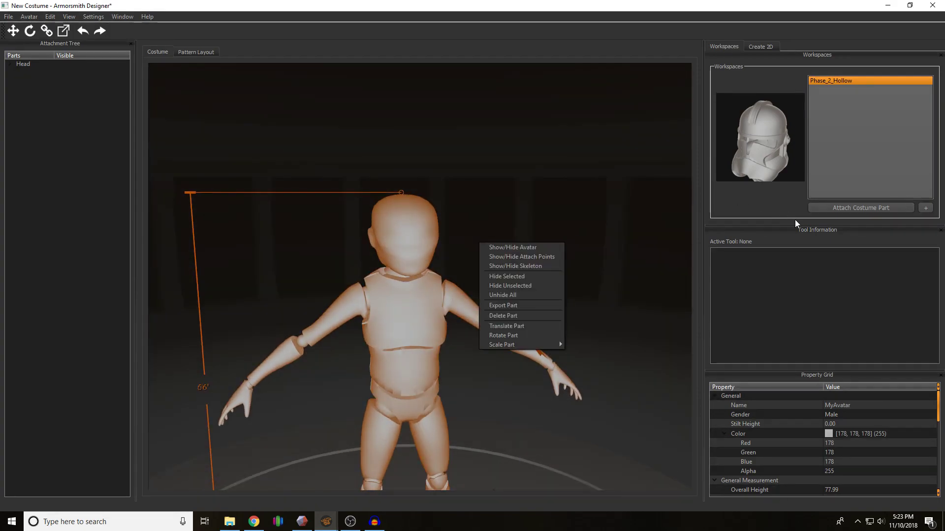
Step: Attach the helmet to the head and slide it forward over the face
{"action": "left_click", "coordinate": [825, 207]}
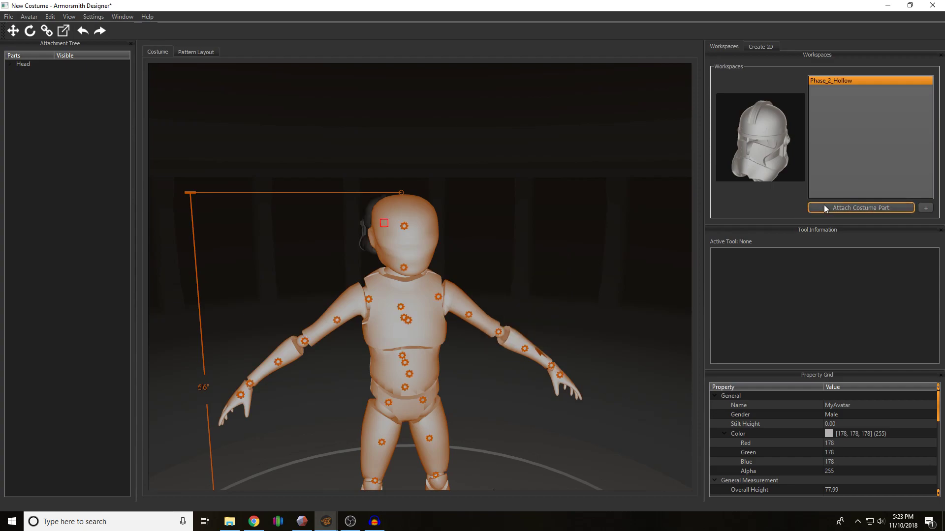
{"action": "left_click", "coordinate": [404, 227]}
{"action": "right_click_drag", "start_coordinate": [426, 226], "coordinate": [422, 180]}
{"action": "left_click", "coordinate": [453, 276]}
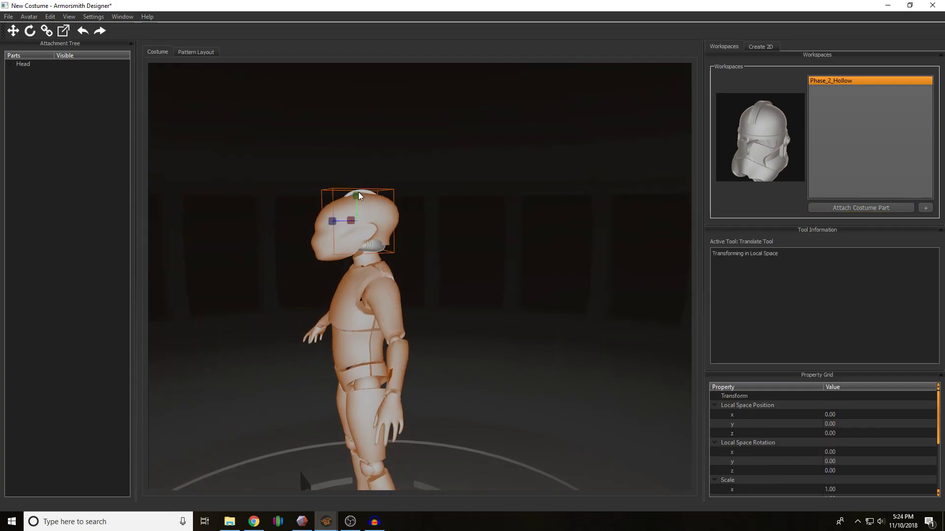
{"action": "left_click_drag", "start_coordinate": [333, 221], "coordinate": [248, 231]}
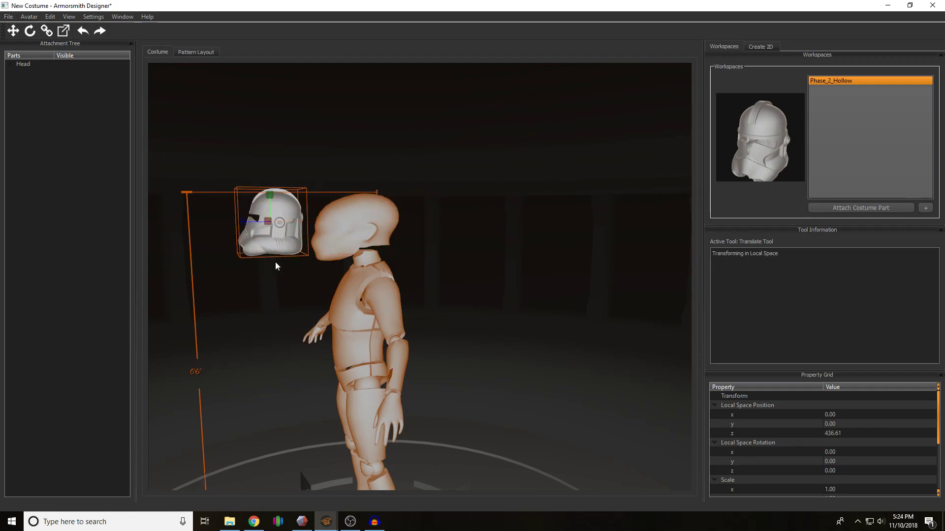
{"action": "right_click_drag", "start_coordinate": [334, 302], "coordinate": [365, 295]}
{"action": "left_click", "coordinate": [384, 239]}
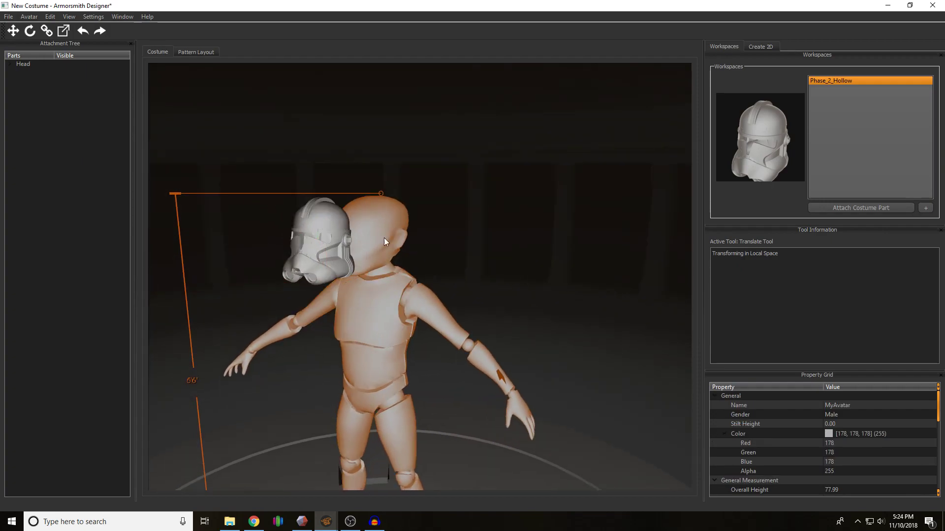
Step: Try enlarging the helmet to about 16 inches, then undo to keep its original size
{"action": "left_click", "coordinate": [63, 31]}
{"action": "left_click", "coordinate": [304, 225]}
{"action": "right_click_drag", "start_coordinate": [460, 235], "coordinate": [495, 232]}
{"action": "scroll", "coordinate": [497, 231], "scroll_direction": "up", "scroll_amount": 3}
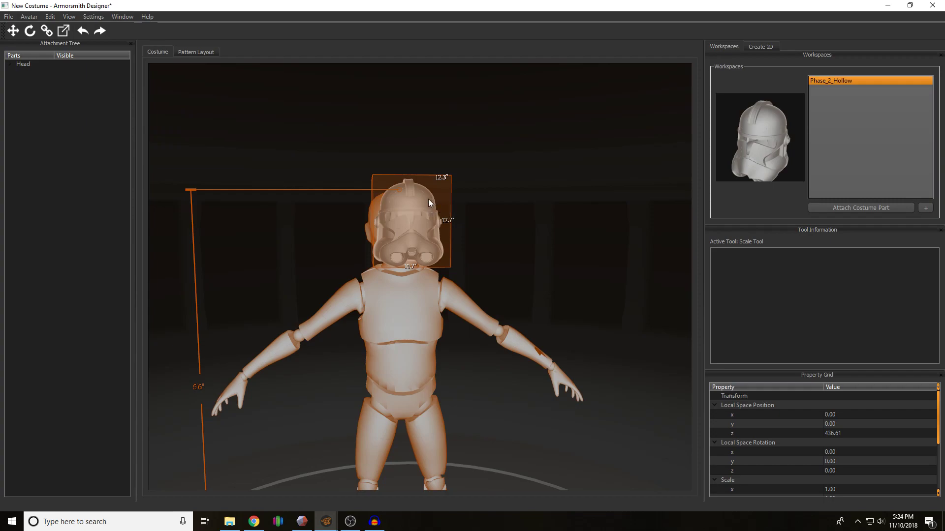
{"action": "left_click_drag", "start_coordinate": [433, 204], "coordinate": [460, 195]}
{"action": "key", "text": "ctrl+z"}
{"action": "mouse_move", "coordinate": [503, 216]}
{"action": "right_mouse_down"}
{"action": "mouse_move", "coordinate": [344, 214]}
{"action": "mouse_move", "coordinate": [489, 226]}
{"action": "right_mouse_up"}
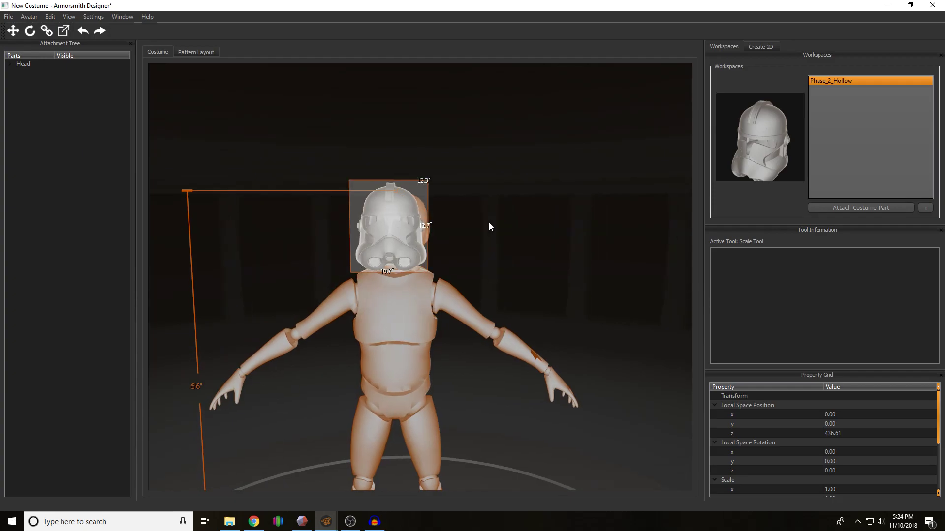
{"action": "left_click", "coordinate": [489, 227]}
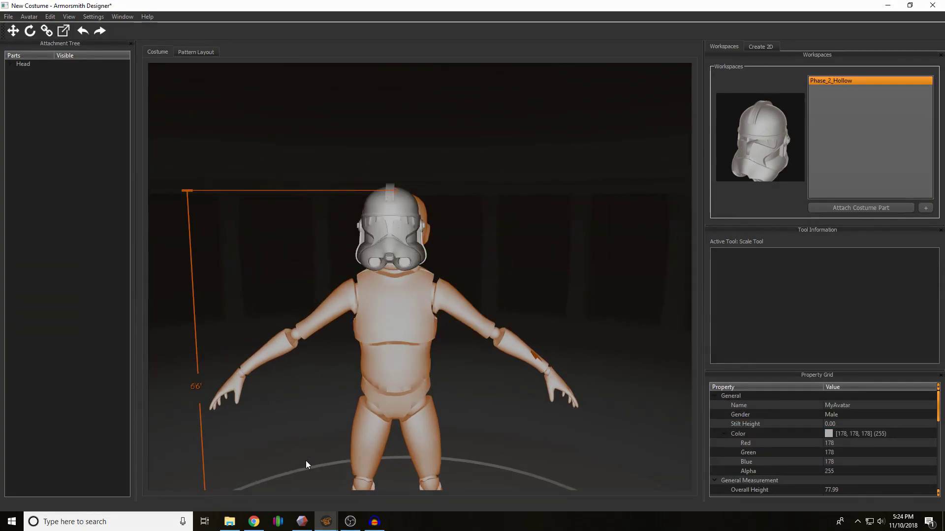
Step: Import Phase_2_Hollow.obj in Meshmixer, replacing the Big Head Mode mesh, and inspect it
{"action": "left_click", "coordinate": [302, 522]}
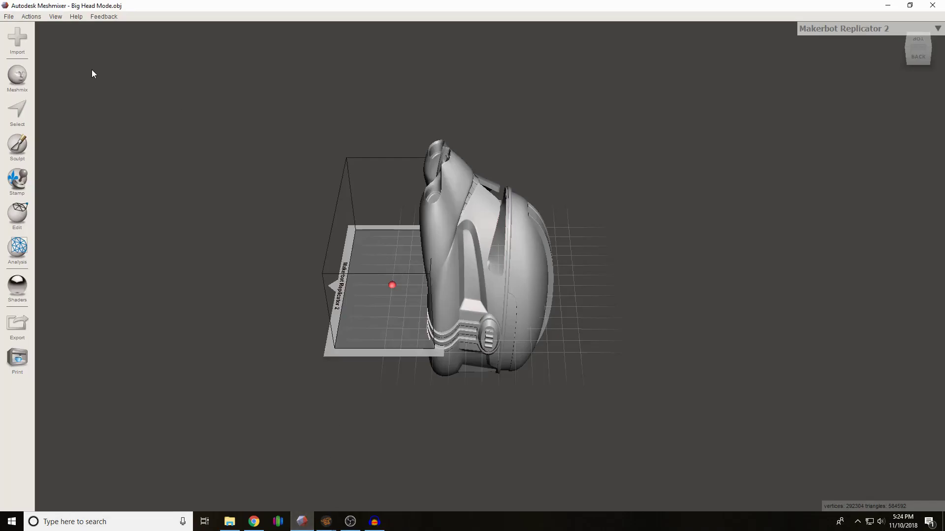
{"action": "right_click_drag", "start_coordinate": [91, 69], "coordinate": [453, 220]}
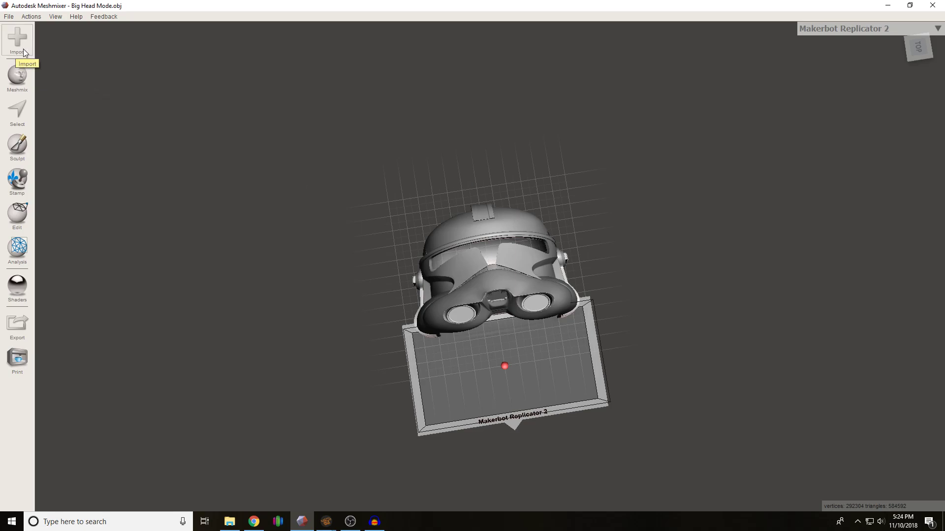
{"action": "left_click", "coordinate": [16, 49]}
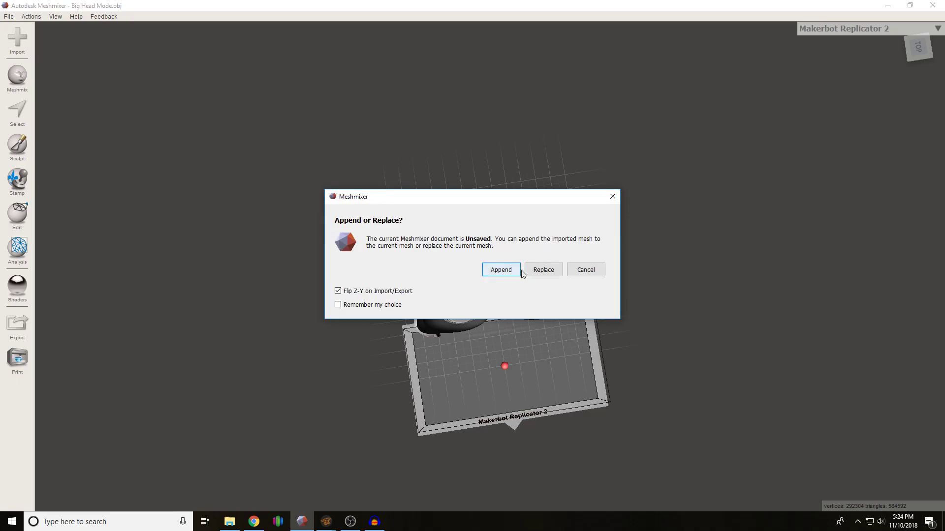
{"action": "left_click", "coordinate": [538, 270]}
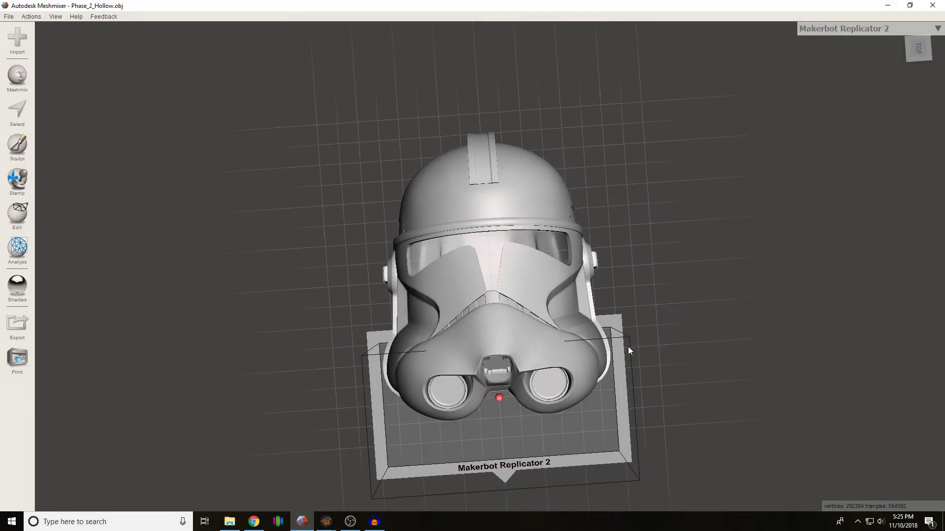
{"action": "right_click_drag", "start_coordinate": [630, 296], "coordinate": [531, 126]}
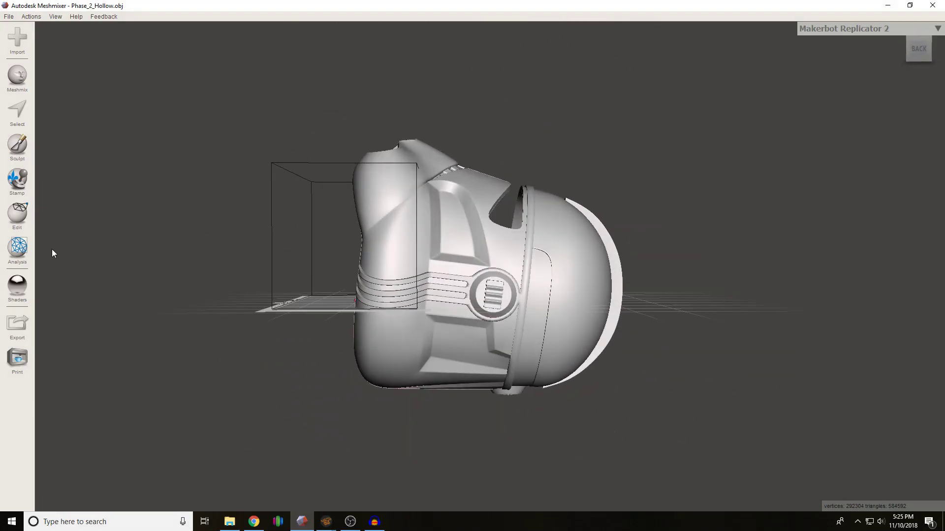
Step: Open Edit > Transform for the helmet and try Scale X 1.5, leaving it at 1
{"action": "left_click", "coordinate": [18, 220]}
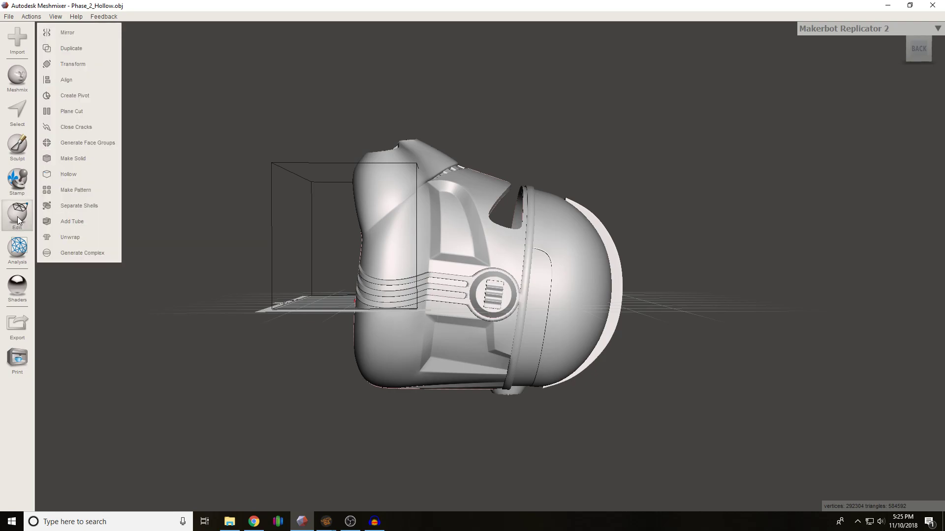
{"action": "left_click", "coordinate": [97, 64]}
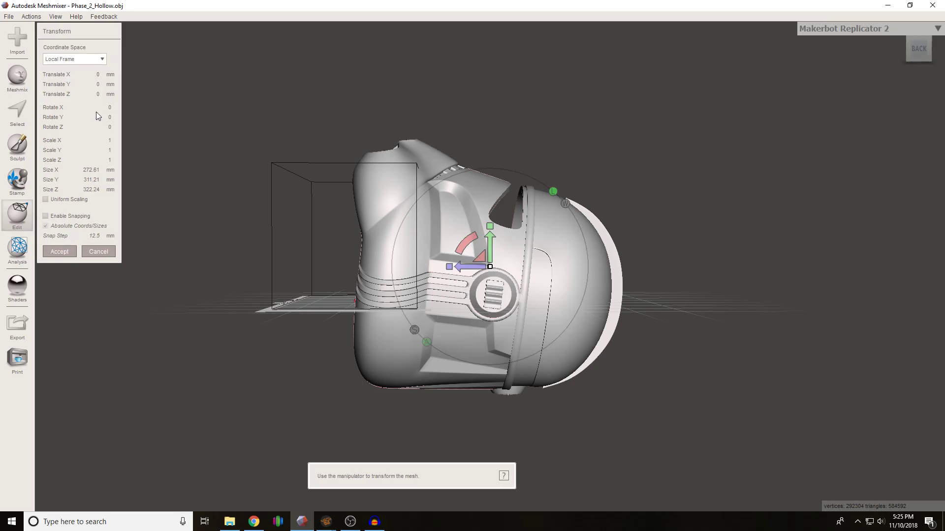
{"action": "right_click_drag", "start_coordinate": [265, 91], "coordinate": [410, 229]}
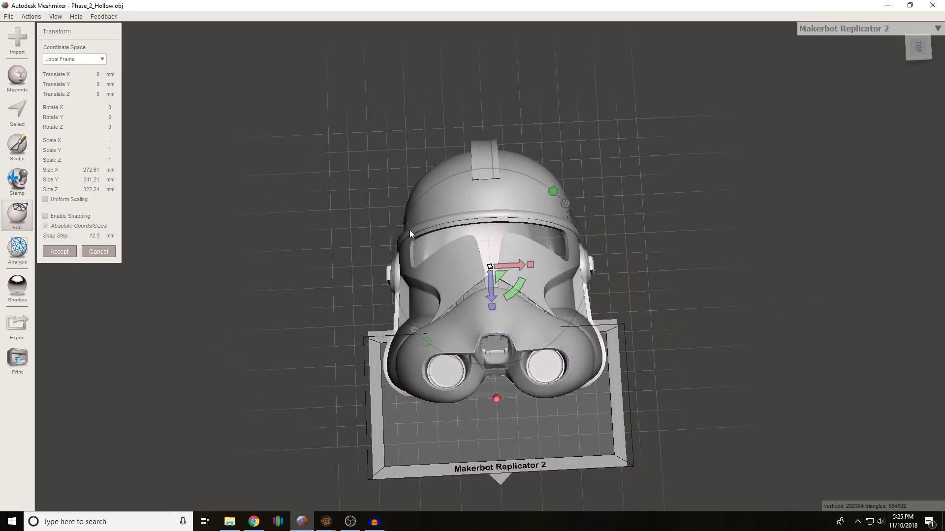
{"action": "left_click", "coordinate": [105, 141]}
{"action": "type", "text": ".5"}
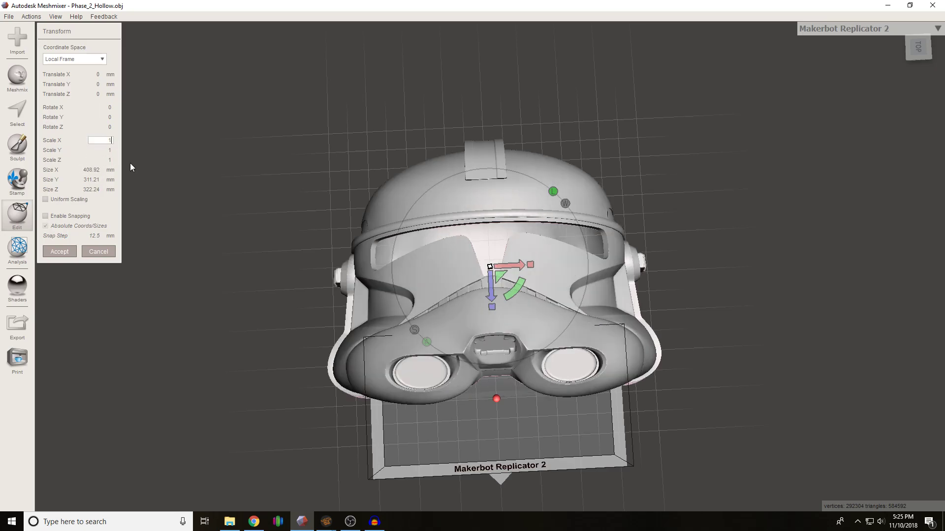
{"action": "key", "text": "Return"}
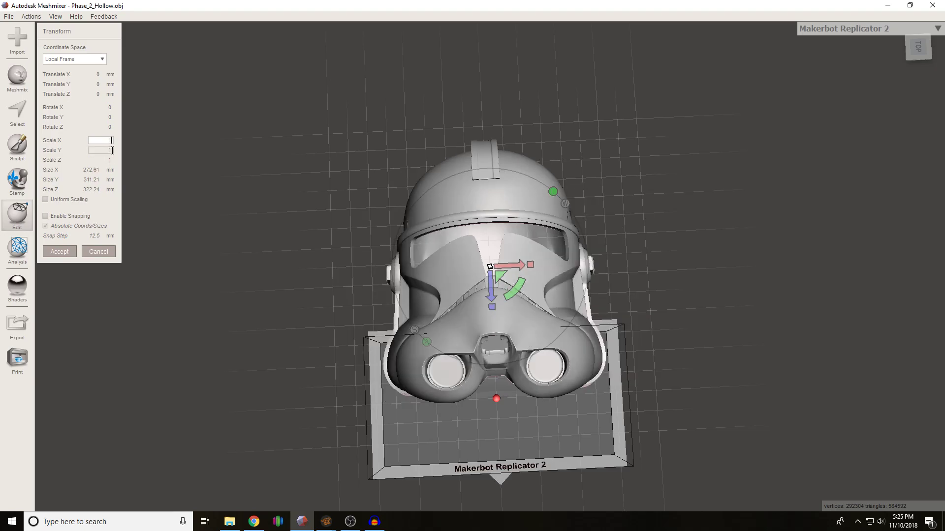
Step: Try Scale Y 1.5 on the helmet, then set it back to 1
{"action": "left_click", "coordinate": [112, 151]}
{"action": "type", "text": ".5"}
{"action": "key", "text": "Return"}
{"action": "right_click_drag", "start_coordinate": [664, 329], "coordinate": [347, 205]}
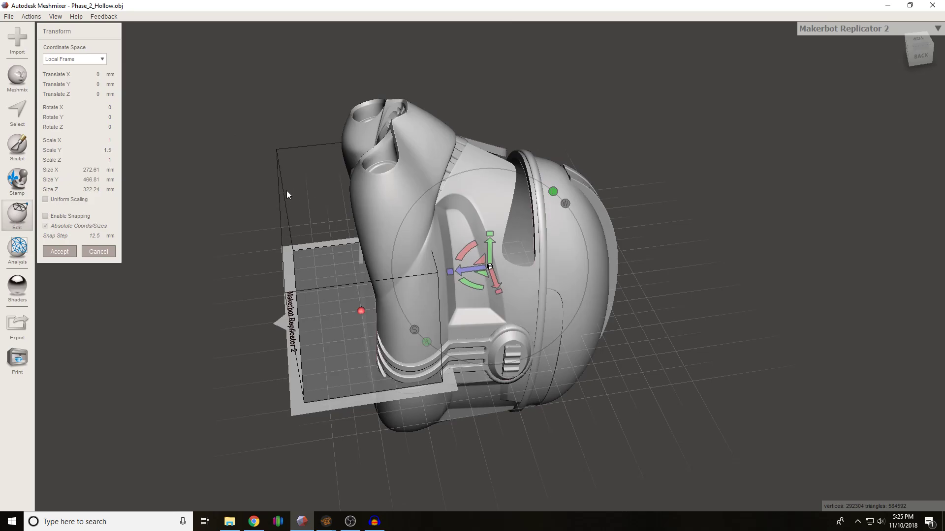
{"action": "right_click_drag", "start_coordinate": [286, 194], "coordinate": [231, 265]}
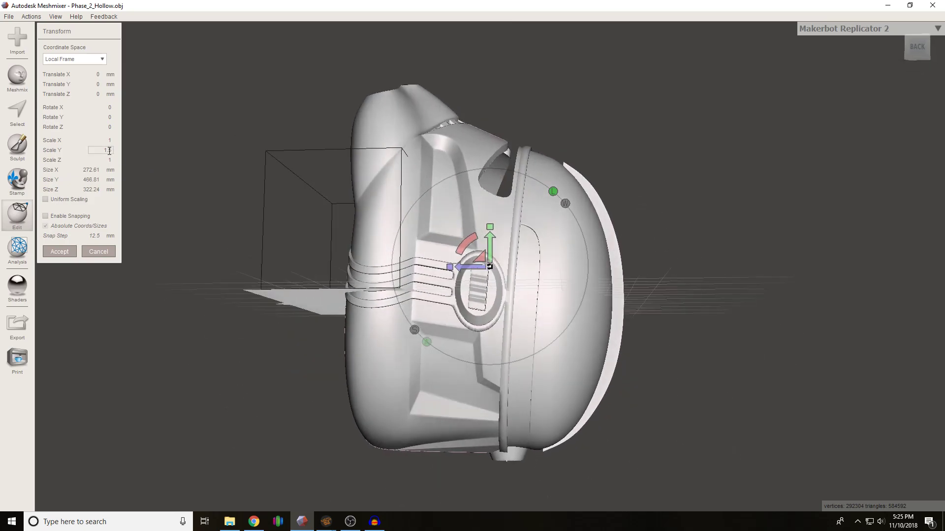
{"action": "left_click", "coordinate": [113, 151]}
{"action": "key", "text": "BackSpace"}
{"action": "type", "text": "0"}
{"action": "key", "text": "BackSpace"}
{"action": "key", "text": "Return"}
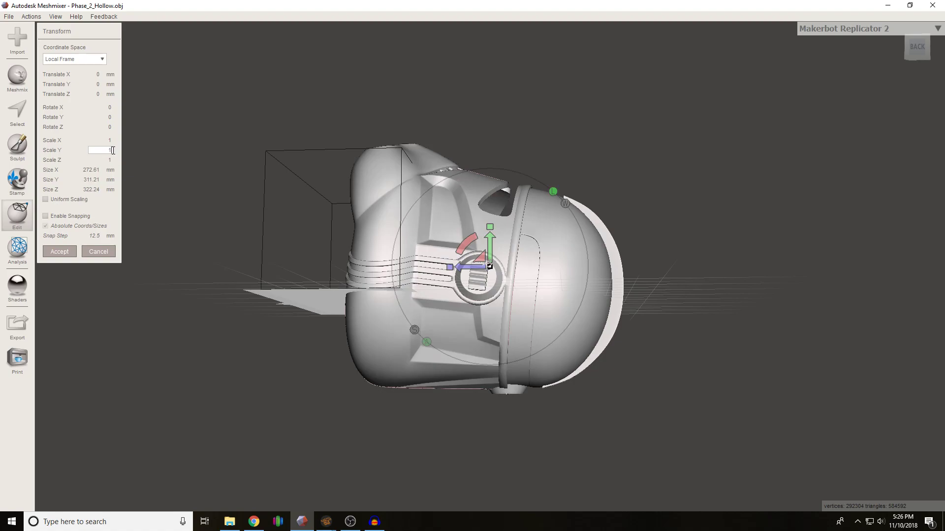
{"action": "type", "text": ".5"}
{"action": "key", "text": "Return"}
{"action": "key", "text": "BackSpace"}
{"action": "key", "text": "BackSpace"}
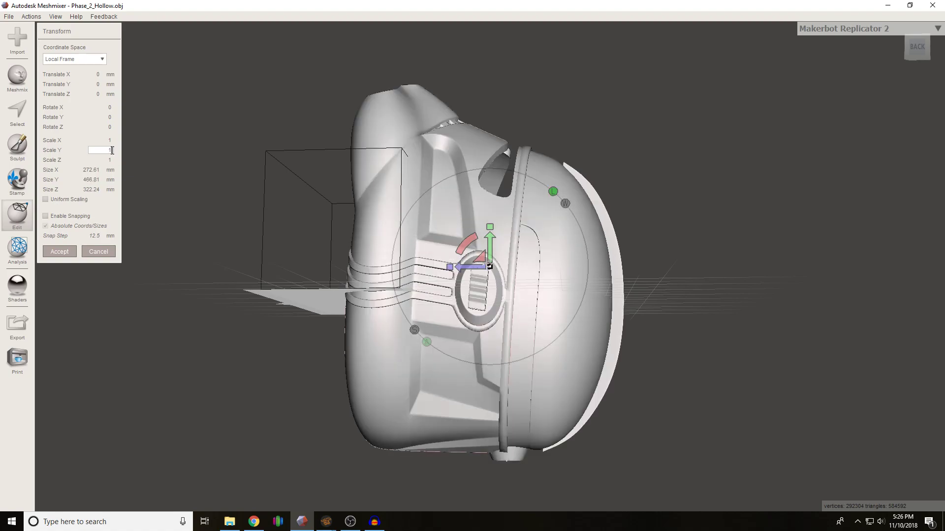
Step: Try Scale Z 1.5 on the helmet, then restore it to 1
{"action": "left_click", "coordinate": [111, 161]}
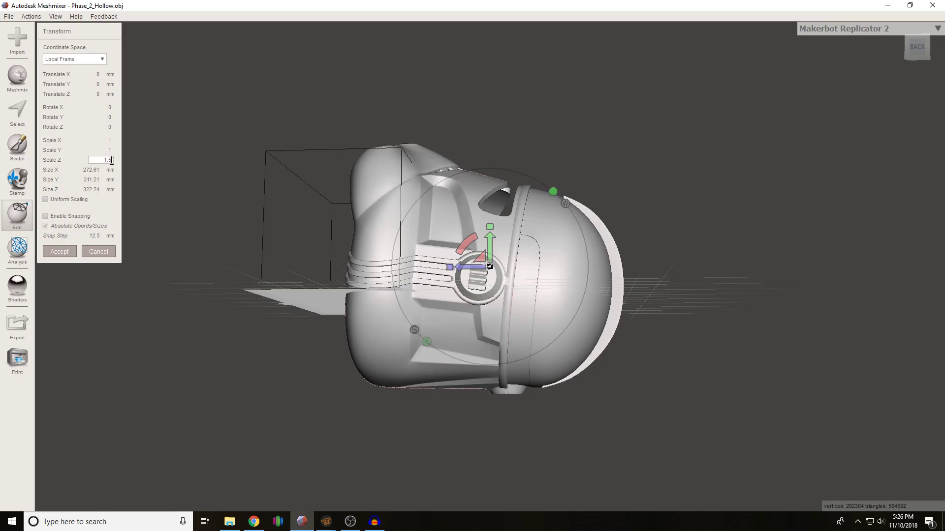
{"action": "type", "text": ".5"}
{"action": "key", "text": "Return"}
{"action": "key", "text": "BackSpace"}
{"action": "key", "text": "BackSpace"}
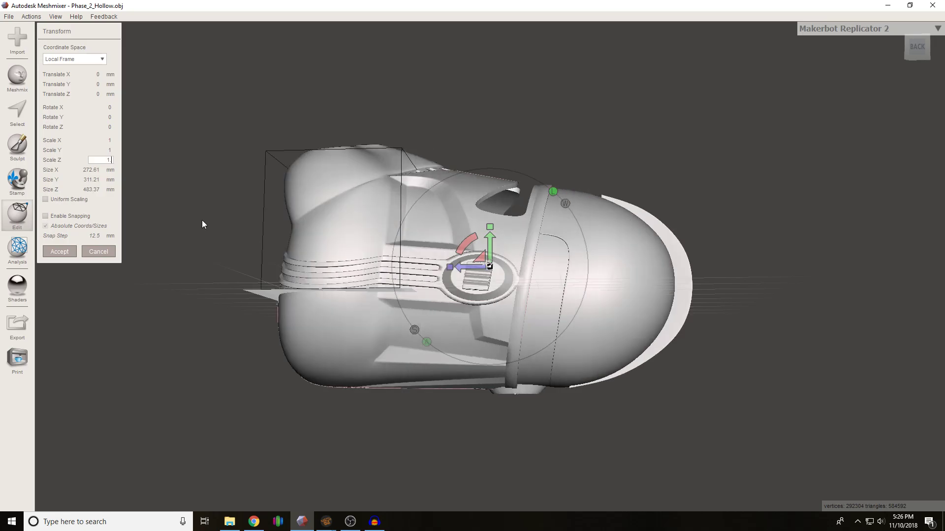
{"action": "key", "text": "BackSpace"}
{"action": "key", "text": "Return"}
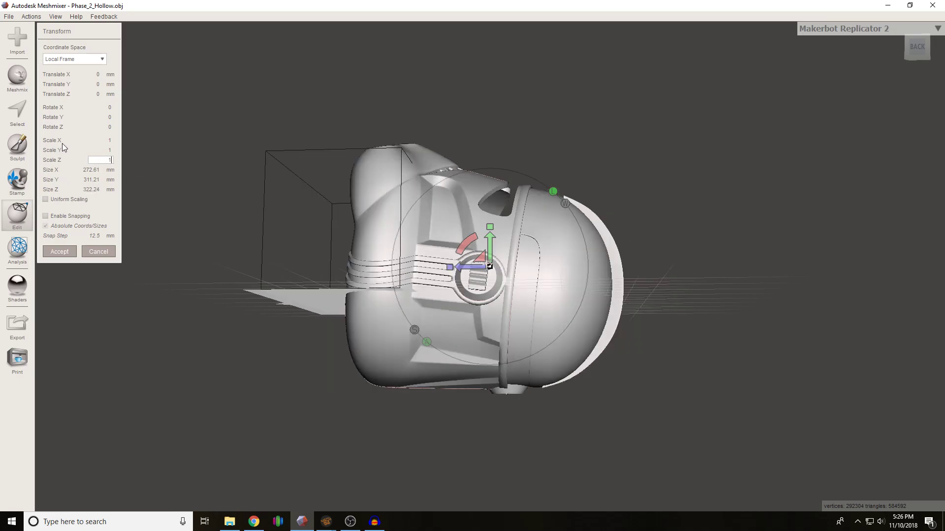
{"action": "right_click_drag", "start_coordinate": [286, 175], "coordinate": [445, 347]}
Step: Reposition the helmet on the head at y -11.47, z 1.98, tilted -13.08° about X
{"action": "left_click", "coordinate": [326, 522]}
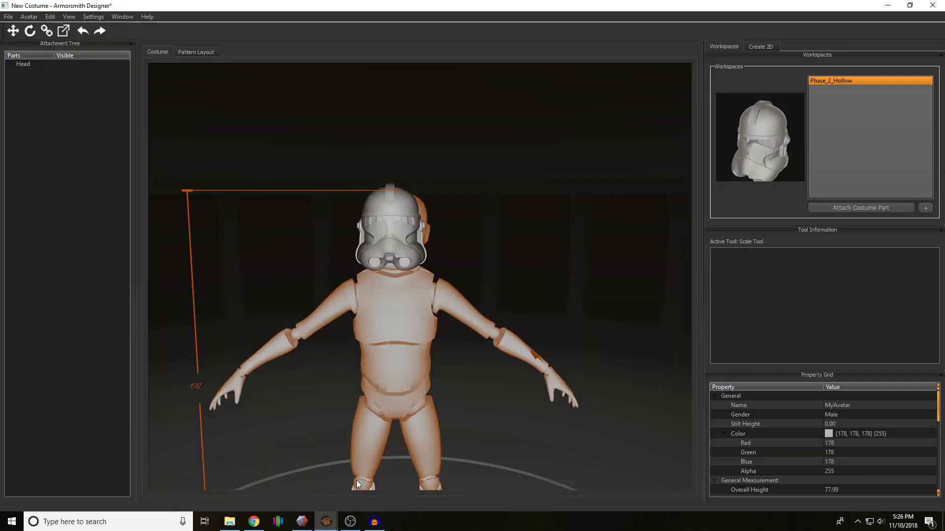
{"action": "right_click_drag", "start_coordinate": [524, 308], "coordinate": [443, 310]}
{"action": "left_click", "coordinate": [288, 219]}
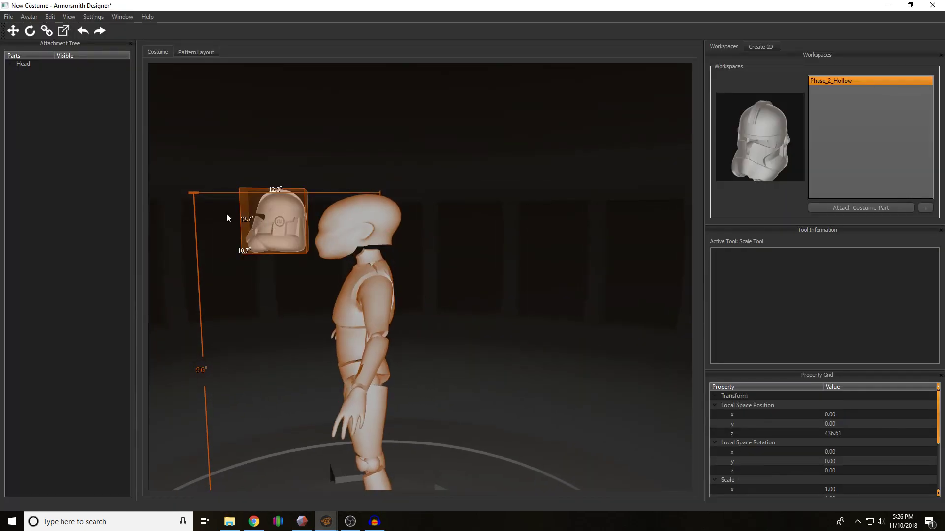
{"action": "left_click", "coordinate": [13, 30]}
{"action": "left_click_drag", "start_coordinate": [253, 229], "coordinate": [337, 236]}
{"action": "key", "text": "e"}
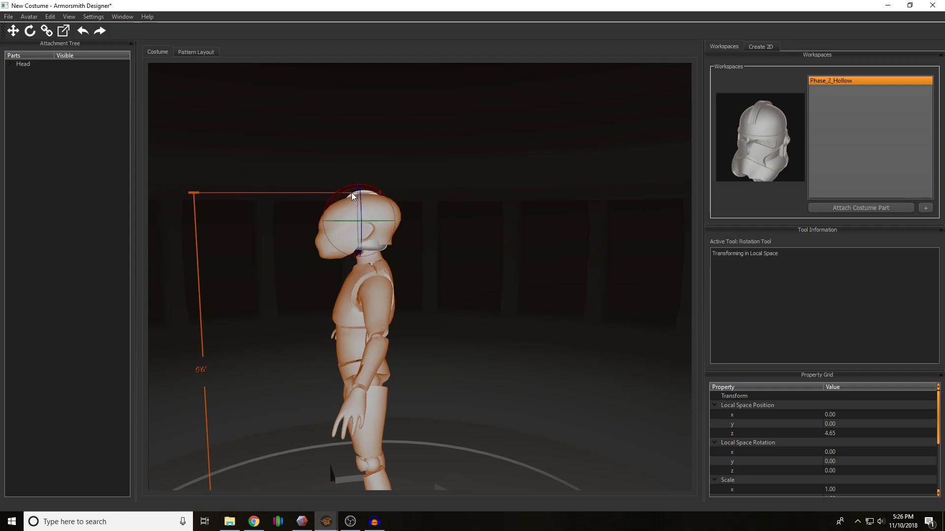
{"action": "left_click_drag", "start_coordinate": [351, 193], "coordinate": [339, 189]}
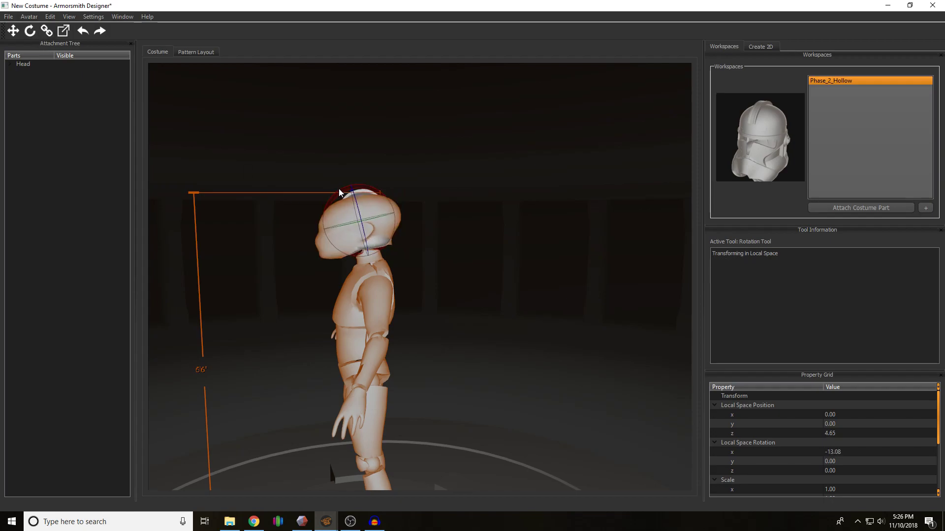
{"action": "left_click", "coordinate": [15, 32]}
{"action": "left_click_drag", "start_coordinate": [348, 193], "coordinate": [352, 197]}
Step: Inspect the enlarged head from front, side and above, then reselect the head part
{"action": "middle_click_drag", "start_coordinate": [266, 285], "coordinate": [328, 257]}
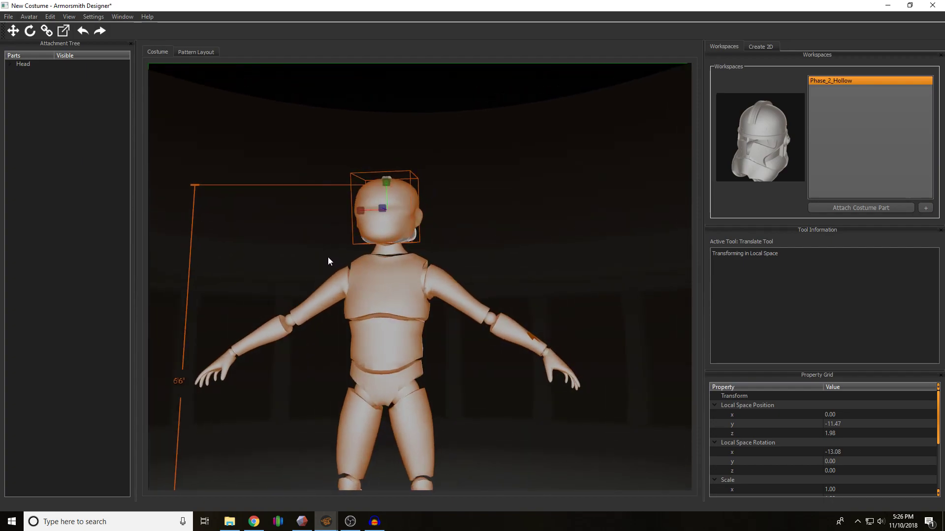
{"action": "right_click", "coordinate": [328, 257]}
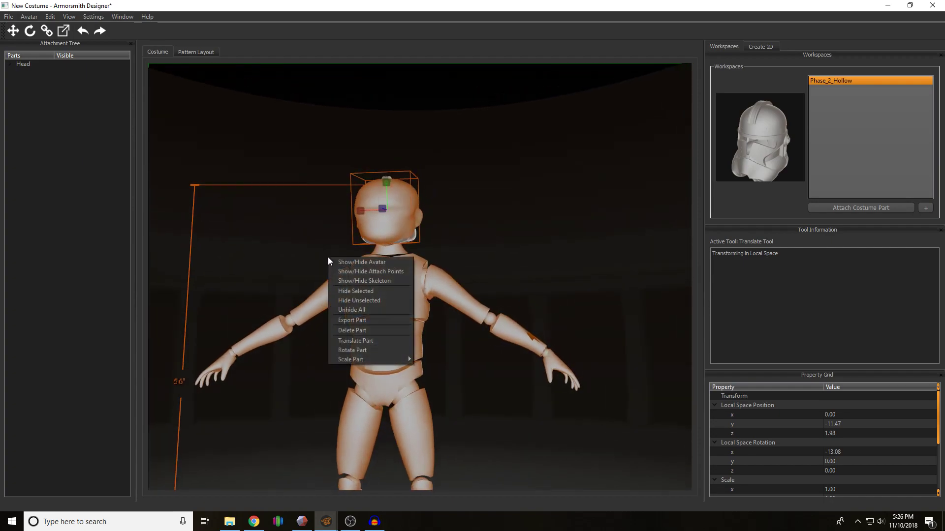
{"action": "left_click", "coordinate": [395, 238]}
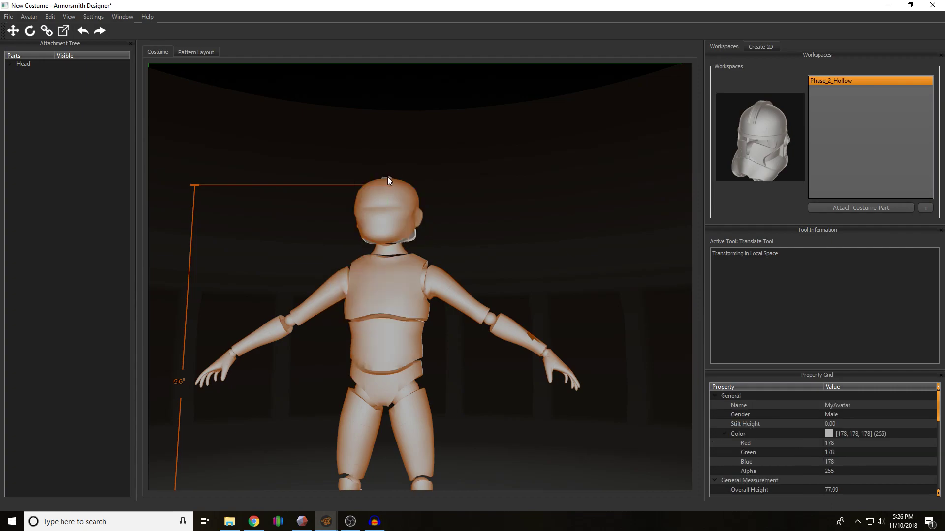
{"action": "mouse_move", "coordinate": [421, 184]}
{"action": "middle_mouse_down"}
{"action": "mouse_move", "coordinate": [423, 204]}
{"action": "mouse_move", "coordinate": [376, 203]}
{"action": "mouse_move", "coordinate": [428, 205]}
{"action": "mouse_move", "coordinate": [439, 195]}
{"action": "mouse_move", "coordinate": [413, 197]}
{"action": "mouse_move", "coordinate": [436, 198]}
{"action": "mouse_move", "coordinate": [428, 182]}
{"action": "middle_mouse_up"}
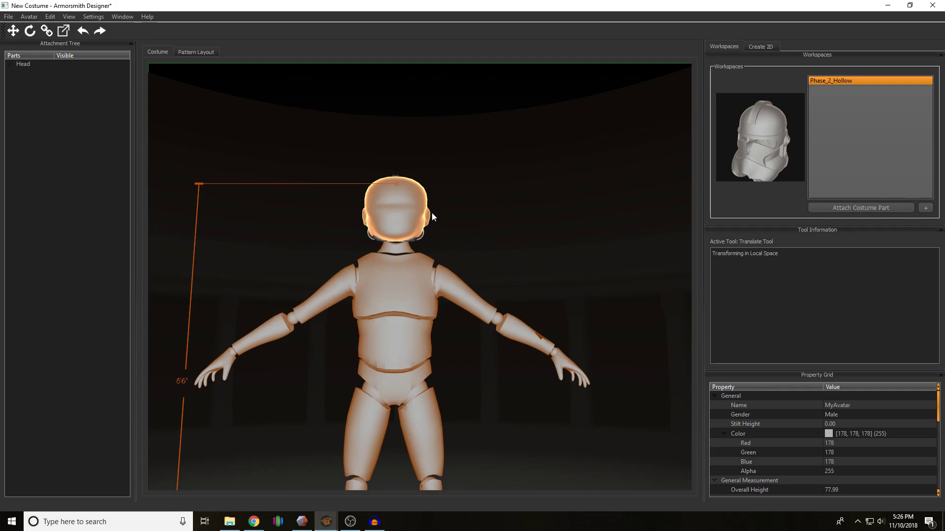
{"action": "middle_click_drag", "start_coordinate": [472, 219], "coordinate": [403, 244]}
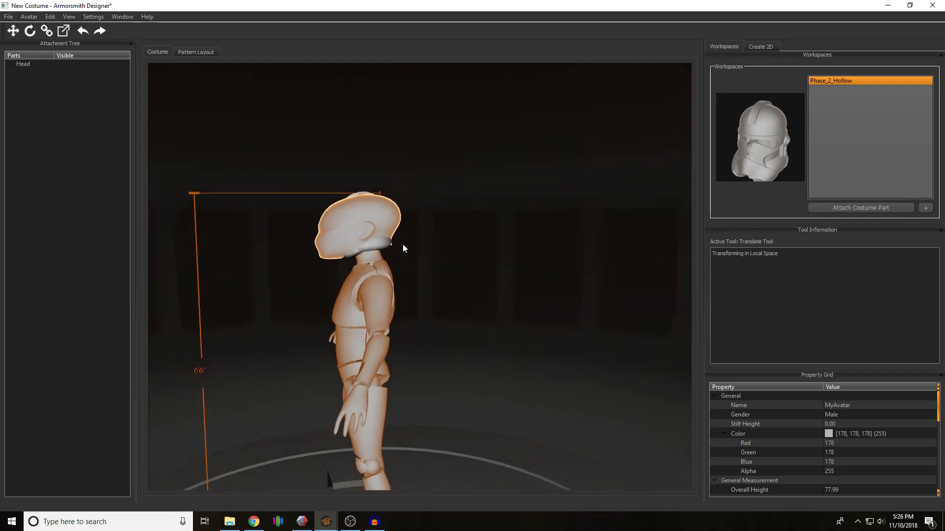
{"action": "right_click", "coordinate": [402, 245]}
{"action": "left_click", "coordinate": [377, 245]}
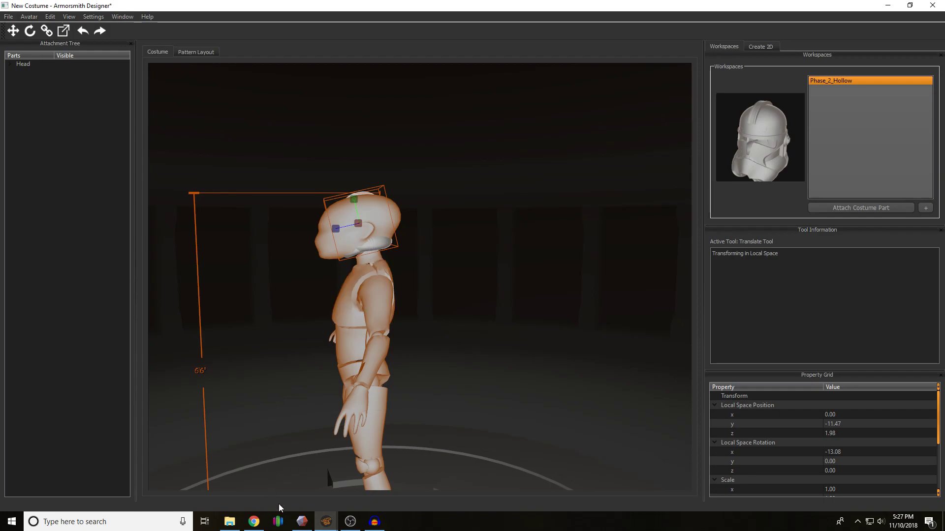
Step: Set the helmet's transform scales to Z 1.1, Y 1.5 and X 1.3
{"action": "left_click", "coordinate": [305, 523]}
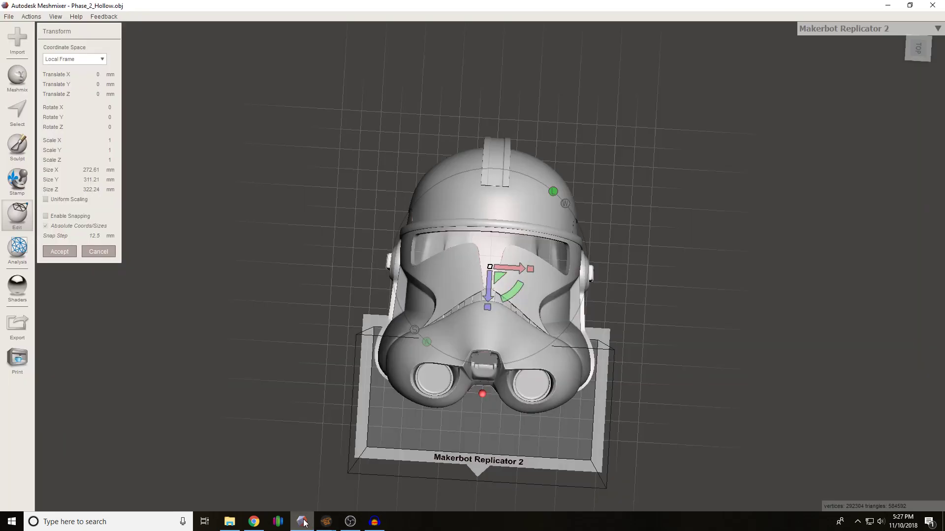
{"action": "right_click_drag", "start_coordinate": [526, 362], "coordinate": [438, 205]}
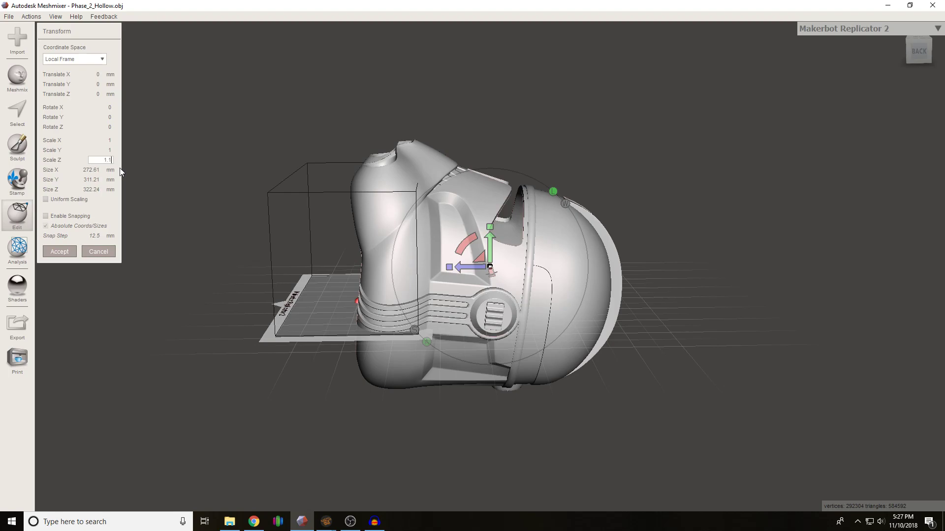
{"action": "key", "text": "Return"}
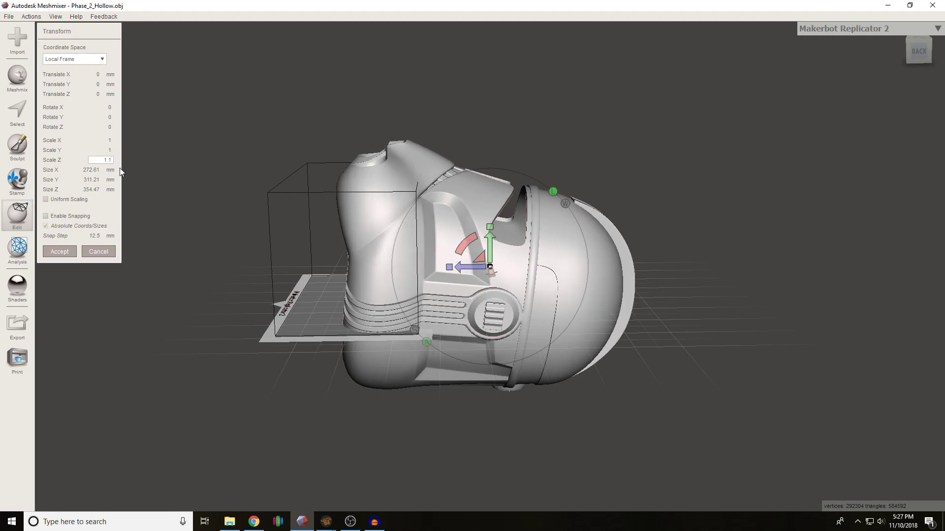
{"action": "key", "text": "Return"}
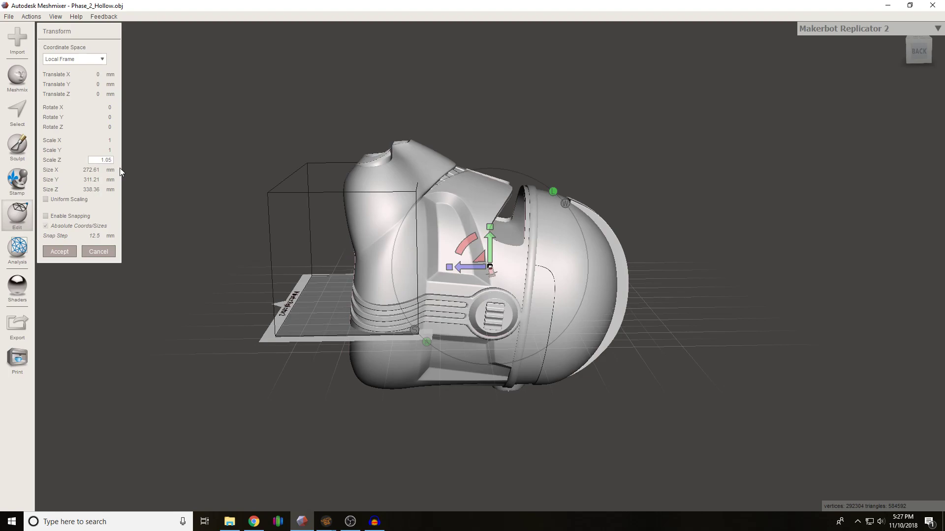
{"action": "key", "text": "Return"}
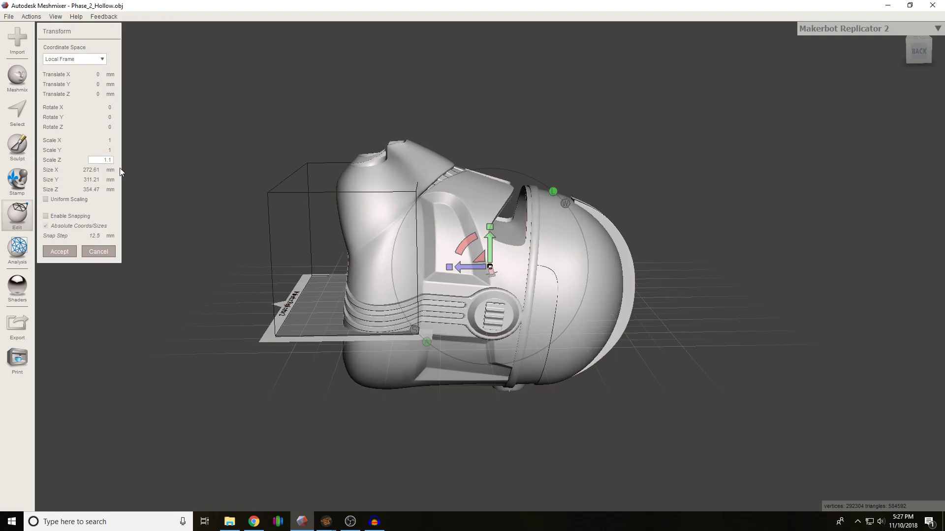
{"action": "left_click", "coordinate": [111, 151]}
{"action": "type", "text": ".5"}
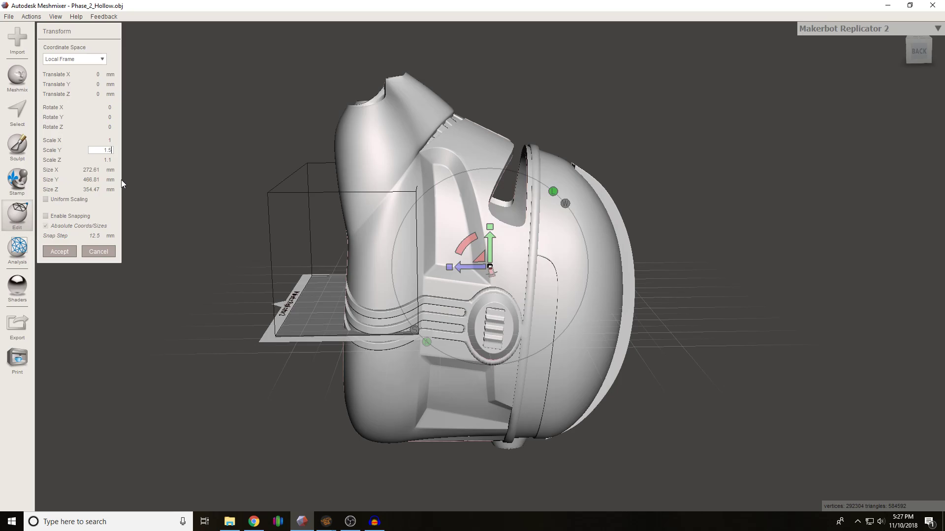
{"action": "mouse_move", "coordinate": [299, 291]}
{"action": "right_mouse_down"}
{"action": "mouse_move", "coordinate": [296, 249]}
{"action": "mouse_move", "coordinate": [265, 249]}
{"action": "mouse_move", "coordinate": [310, 269]}
{"action": "mouse_move", "coordinate": [288, 272]}
{"action": "mouse_move", "coordinate": [344, 287]}
{"action": "mouse_move", "coordinate": [290, 273]}
{"action": "mouse_move", "coordinate": [302, 280]}
{"action": "right_mouse_up"}
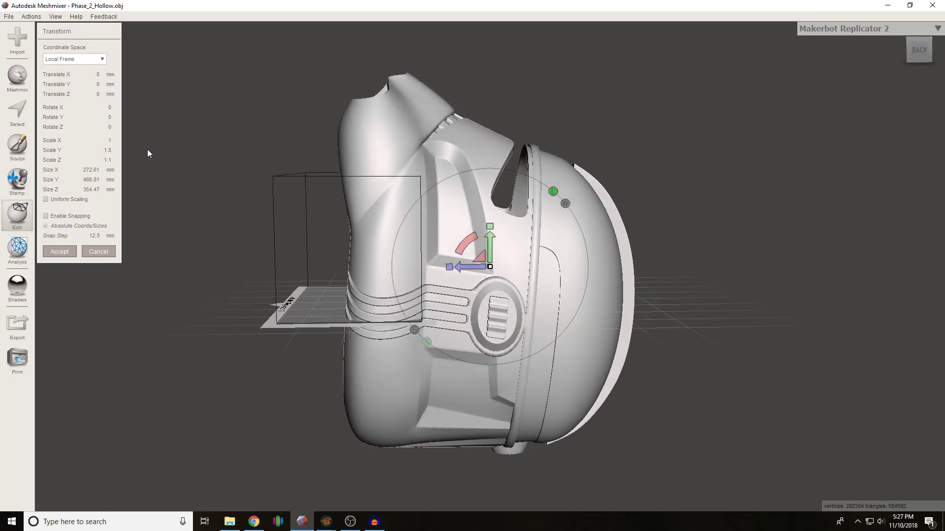
{"action": "right_click_drag", "start_coordinate": [194, 160], "coordinate": [407, 330]}
{"action": "left_click", "coordinate": [103, 141]}
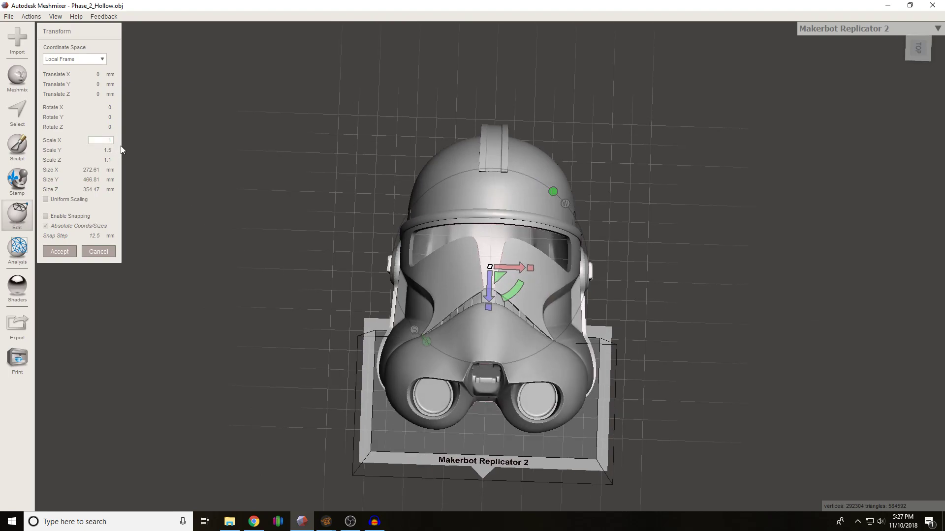
{"action": "key", "text": "Return"}
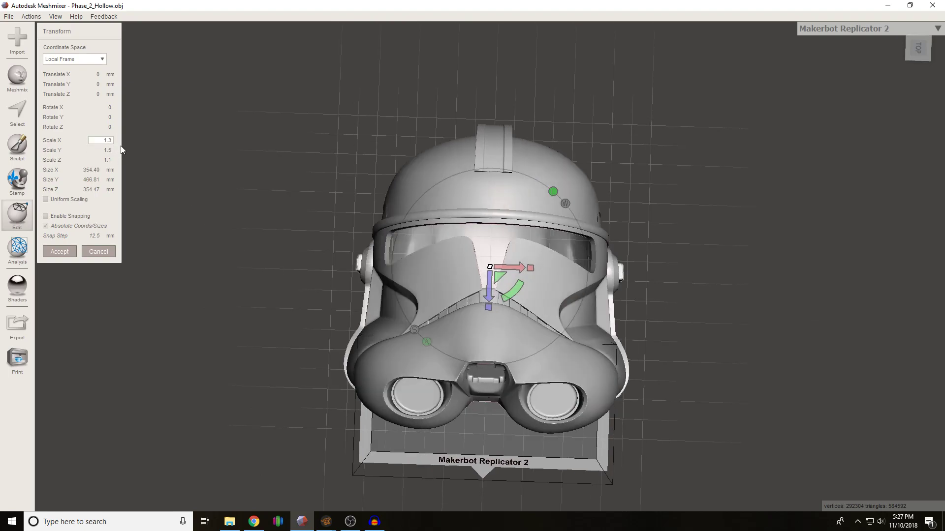
Step: Accept the scaling and export the helmet over Big Head Mode.obj in Clone Trooper Armor
{"action": "left_click", "coordinate": [70, 253]}
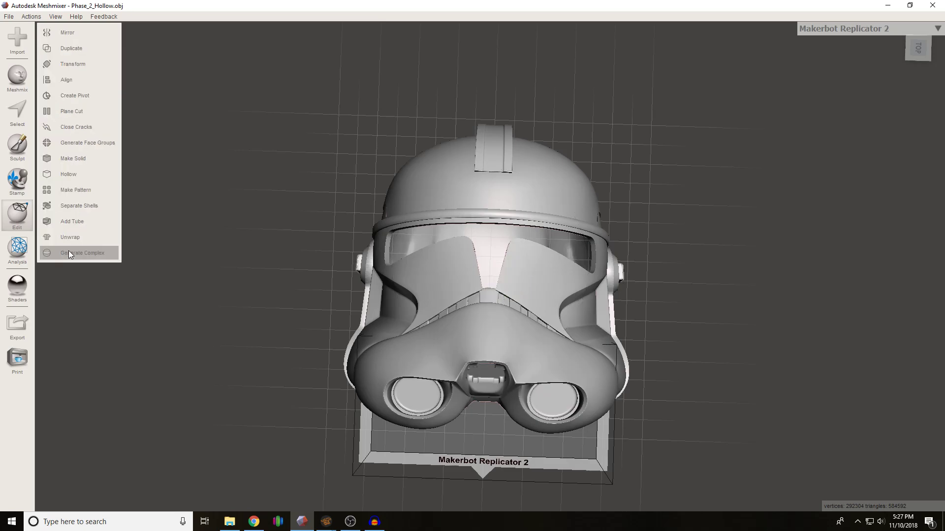
{"action": "left_click", "coordinate": [19, 329]}
{"action": "left_click", "coordinate": [437, 263]}
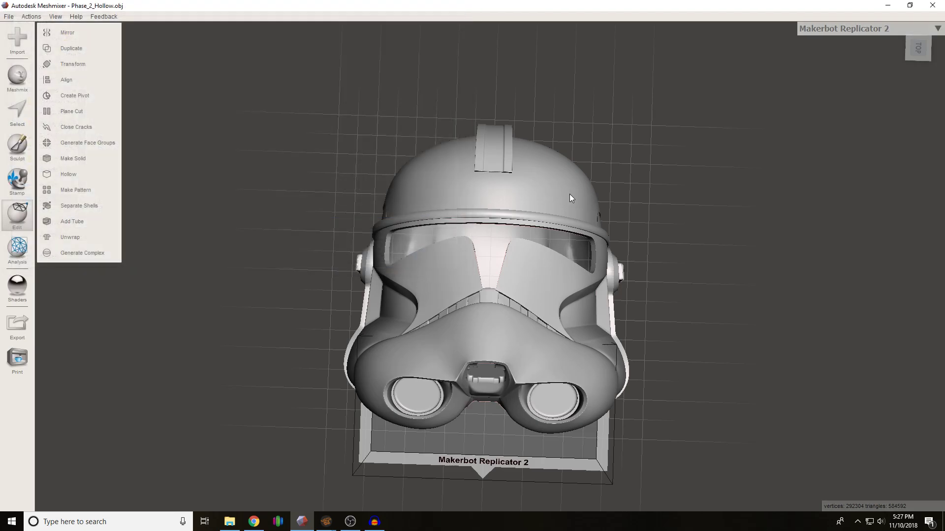
{"action": "left_click", "coordinate": [19, 330]}
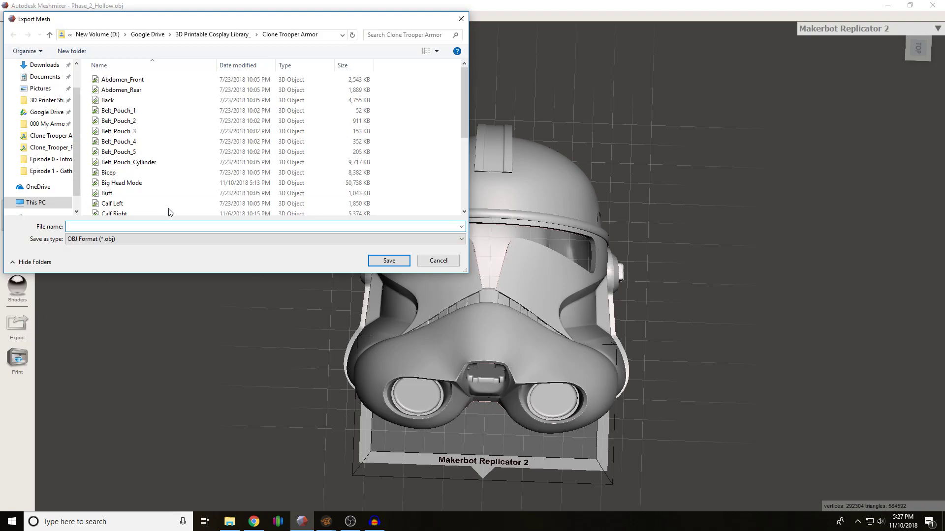
{"action": "left_click", "coordinate": [167, 183]}
{"action": "left_click", "coordinate": [399, 261]}
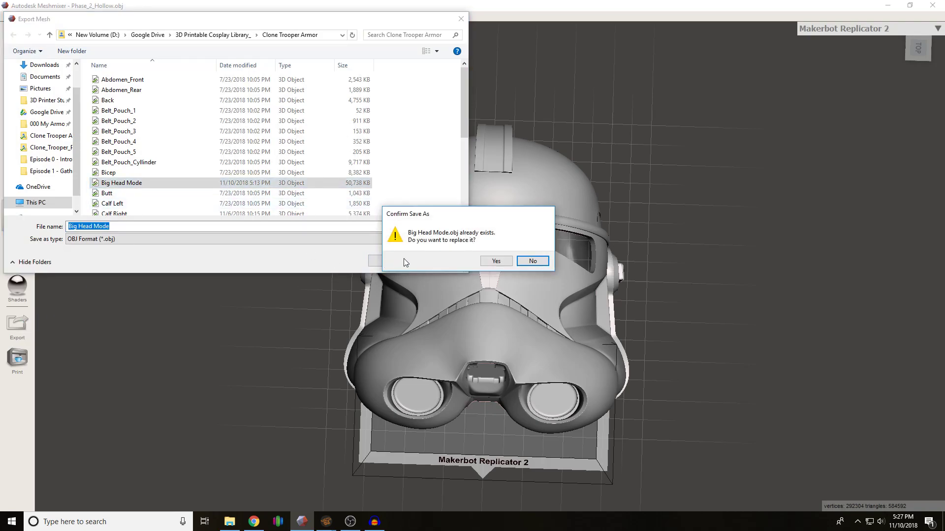
{"action": "left_click", "coordinate": [497, 261]}
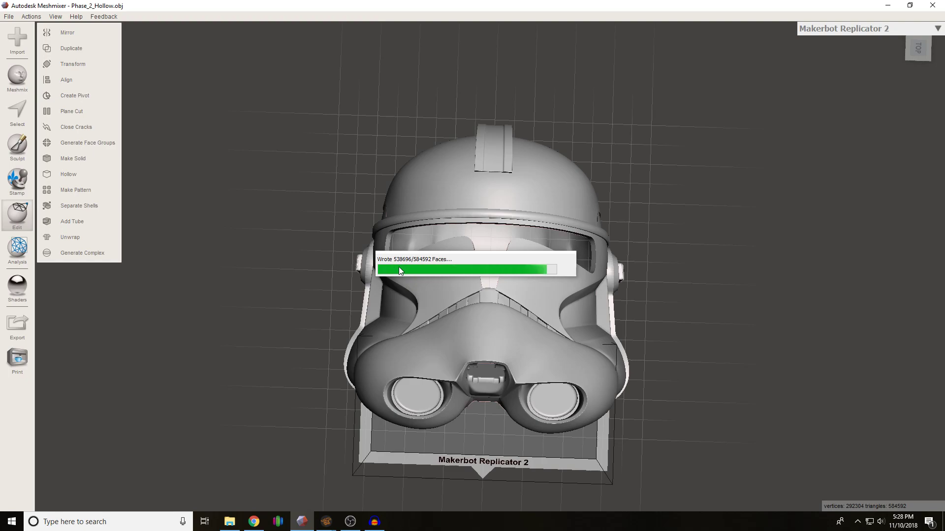
{"action": "mouse_move", "coordinate": [326, 520]}
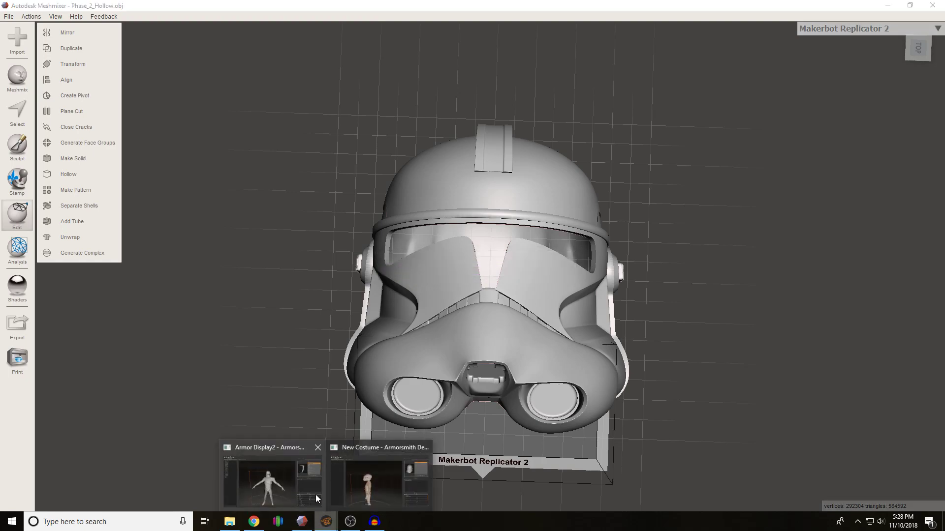
{"action": "left_click", "coordinate": [389, 474]}
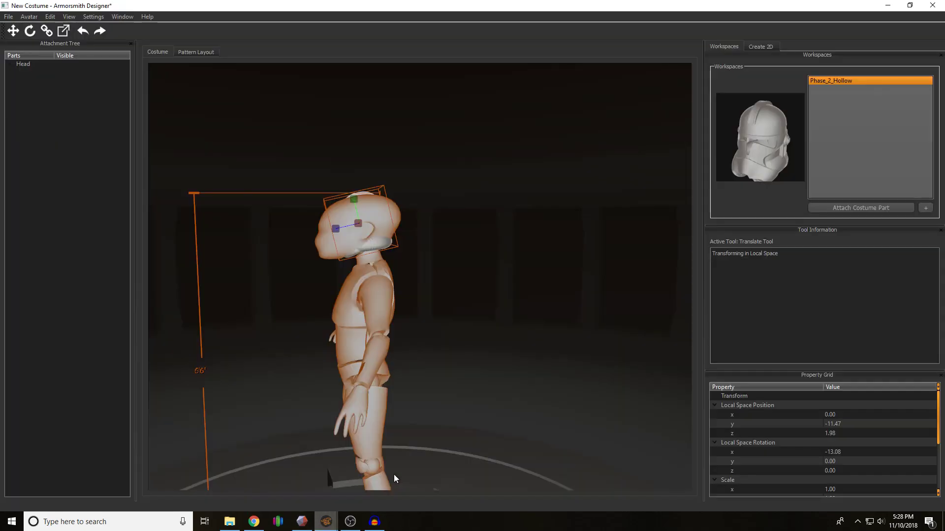
Step: Import Big Head Mode from Google Drive > 3D Printable Cosplay Library_ > Clone Trooper Armor as the active workspace
{"action": "right_click", "coordinate": [359, 191]}
{"action": "left_click", "coordinate": [390, 224]}
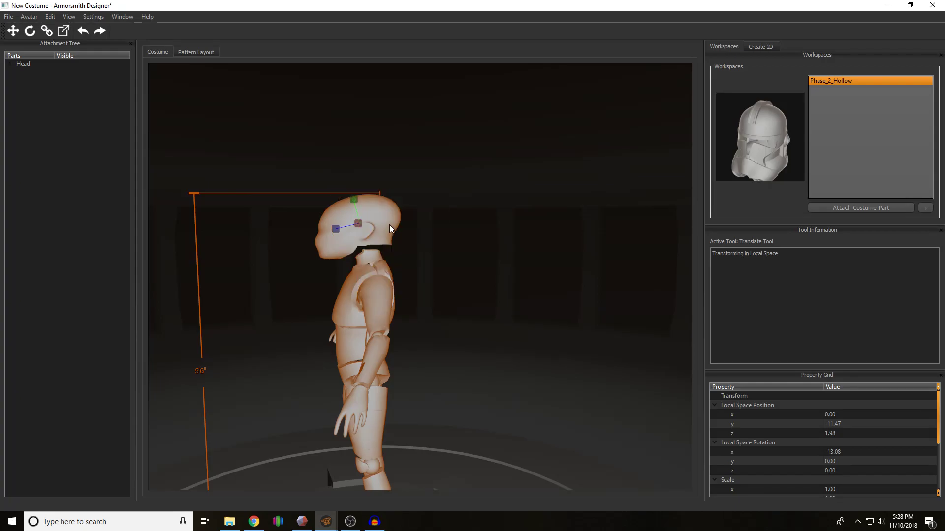
{"action": "left_click", "coordinate": [9, 17]}
{"action": "left_click", "coordinate": [30, 86]}
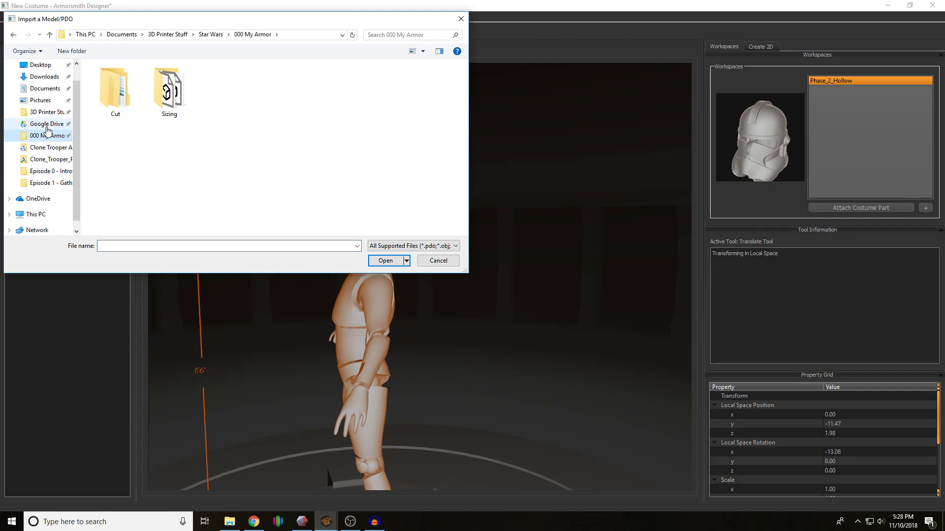
{"action": "left_click", "coordinate": [47, 127]}
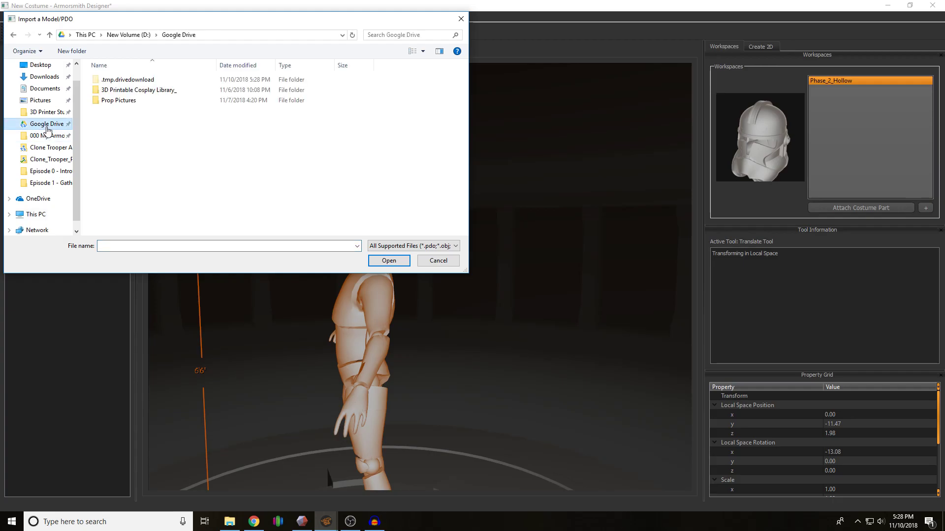
{"action": "double_click", "coordinate": [131, 91]}
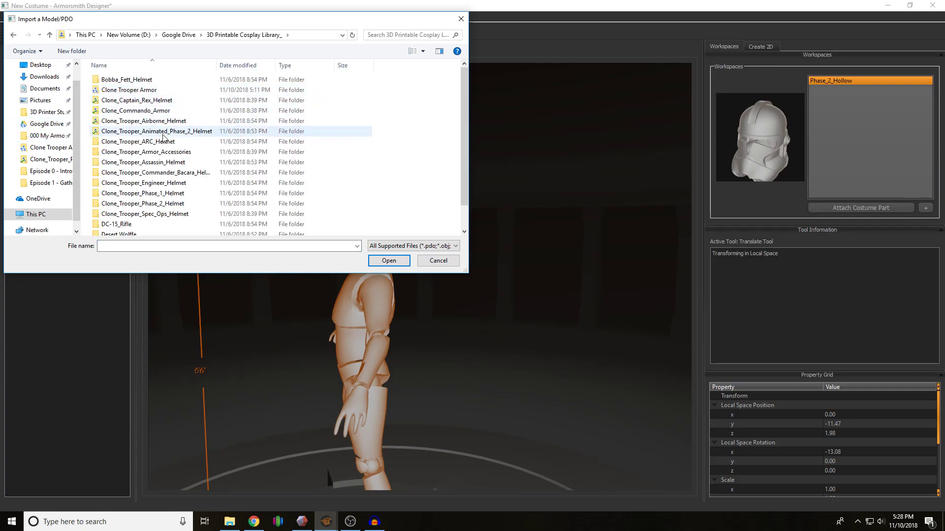
{"action": "double_click", "coordinate": [163, 90]}
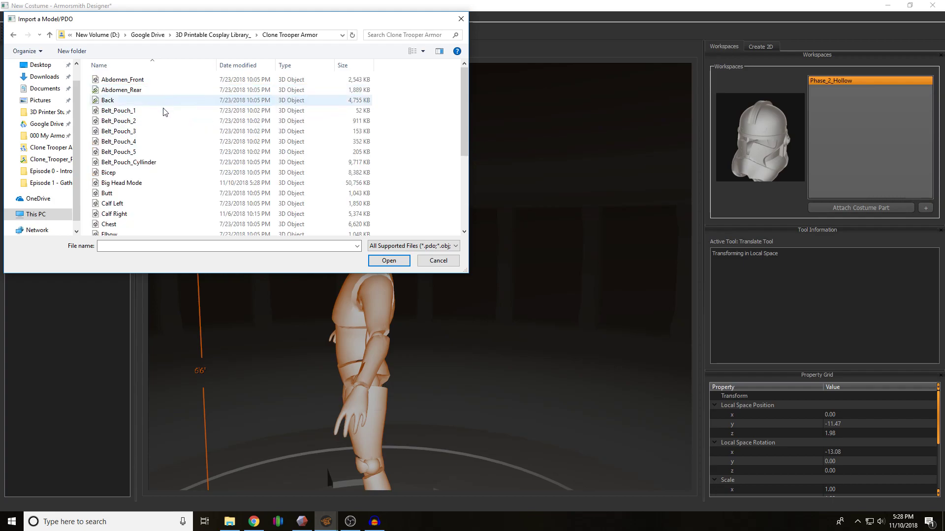
{"action": "double_click", "coordinate": [121, 183]}
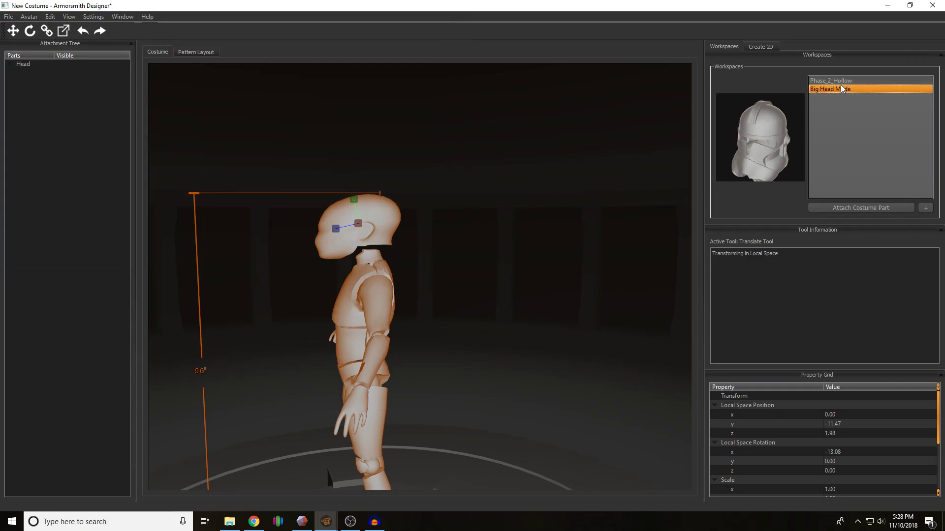
{"action": "left_click", "coordinate": [841, 88]}
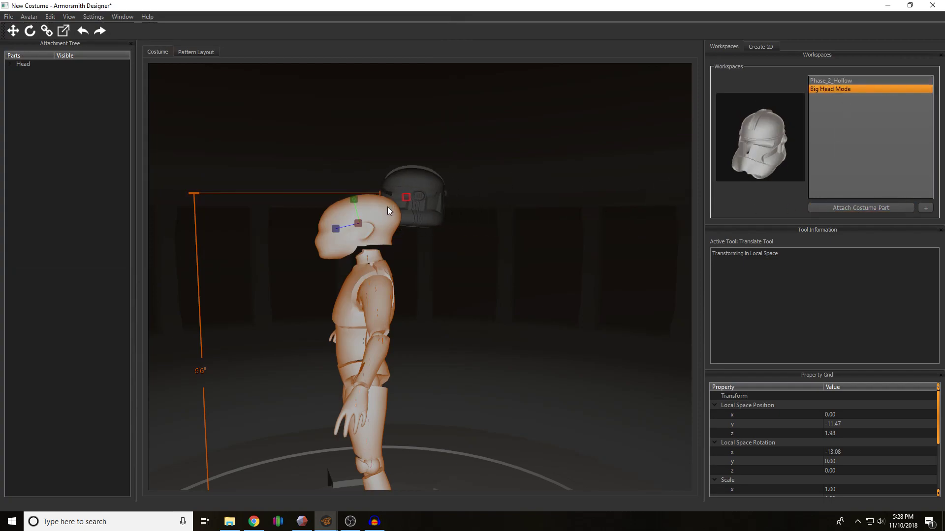
Step: Drag the helmet onto the avatar's head and select it
{"action": "left_click_drag", "start_coordinate": [389, 211], "coordinate": [447, 245]}
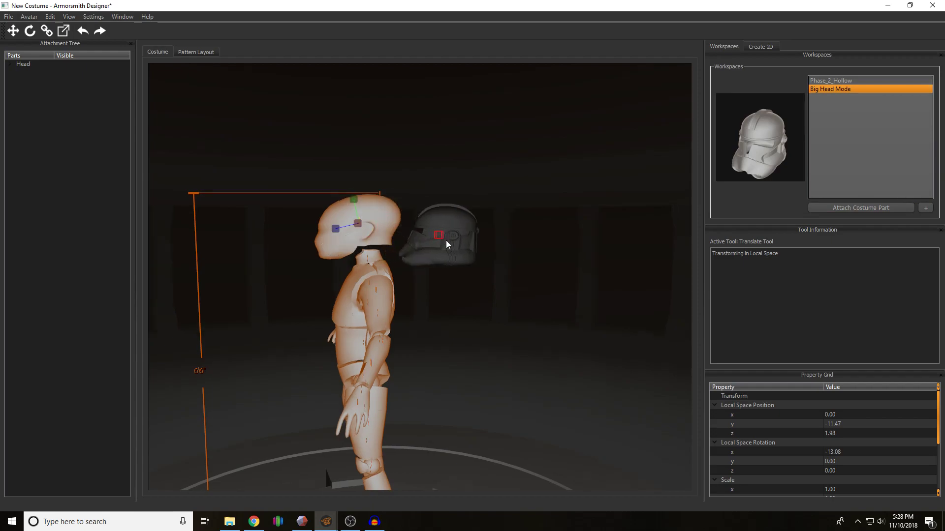
{"action": "right_click_drag", "start_coordinate": [447, 245], "coordinate": [475, 254]}
{"action": "left_click_drag", "start_coordinate": [475, 254], "coordinate": [368, 228]}
{"action": "right_click_drag", "start_coordinate": [368, 228], "coordinate": [417, 219]}
{"action": "left_click", "coordinate": [367, 243]}
{"action": "left_click", "coordinate": [367, 244]}
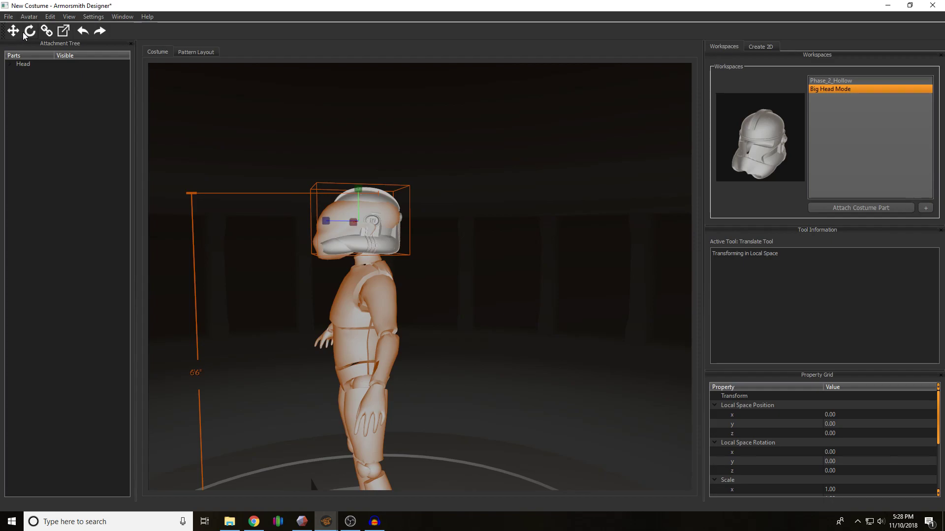
Step: Tilt the helmet about -16° on X, then shift it along Z and Y to fit
{"action": "left_click", "coordinate": [30, 31]}
{"action": "left_click_drag", "start_coordinate": [339, 174], "coordinate": [327, 179]}
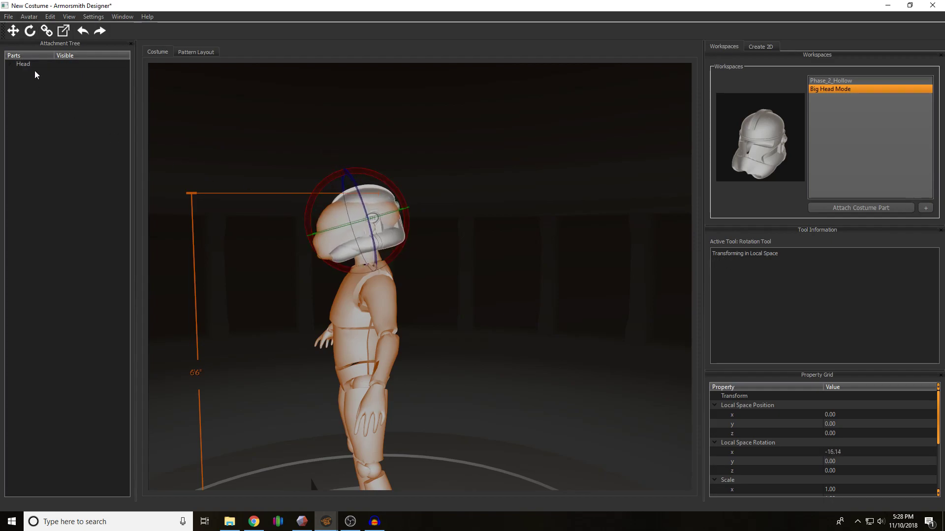
{"action": "left_click", "coordinate": [13, 31]}
{"action": "left_click_drag", "start_coordinate": [327, 230], "coordinate": [329, 231]}
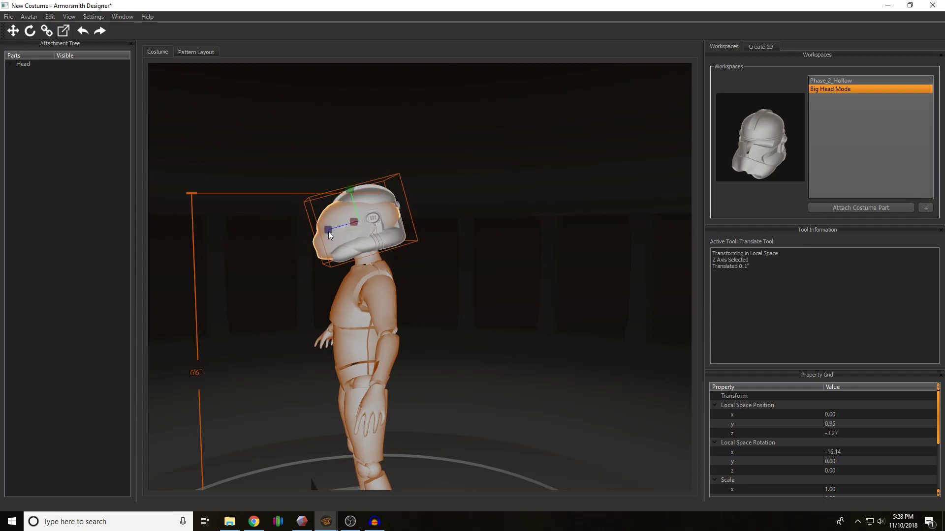
{"action": "middle_click_drag", "start_coordinate": [328, 232], "coordinate": [331, 266]}
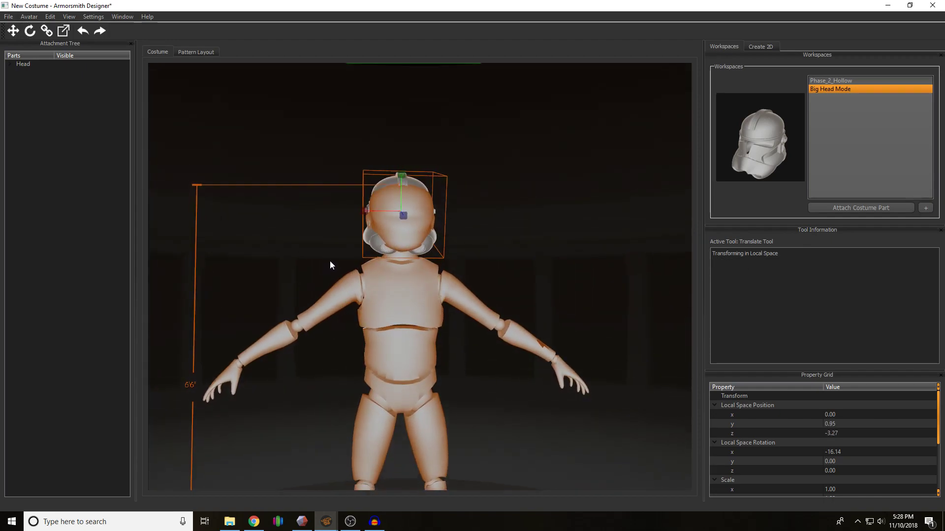
{"action": "left_click_drag", "start_coordinate": [402, 175], "coordinate": [401, 176]}
{"action": "middle_click_drag", "start_coordinate": [473, 193], "coordinate": [407, 219]}
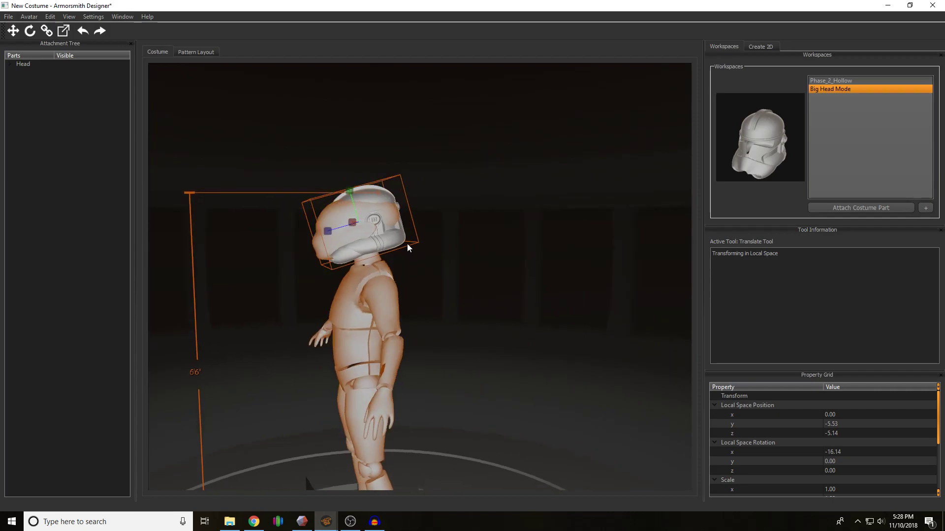
{"action": "left_click", "coordinate": [301, 521]}
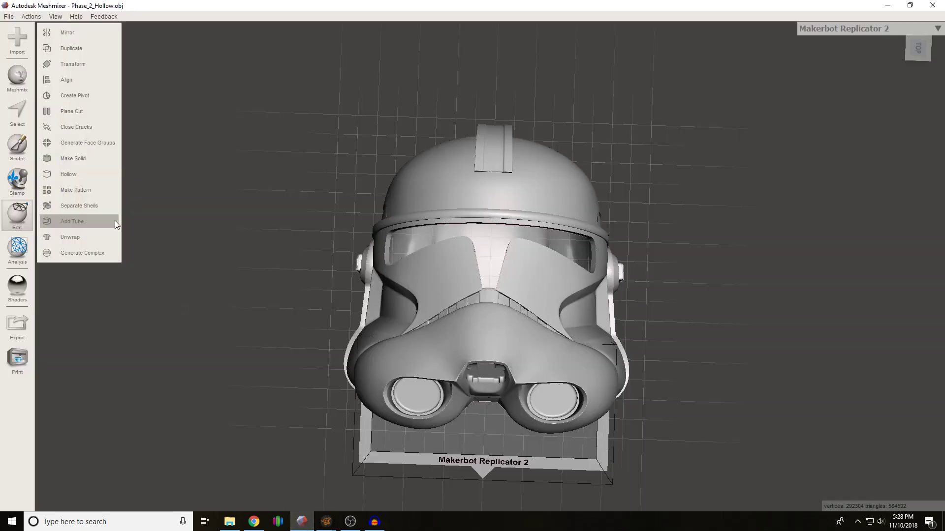
Step: Start a Transform on the helmet mesh, trying a taller Z scale before reverting it to 1
{"action": "left_click", "coordinate": [75, 62]}
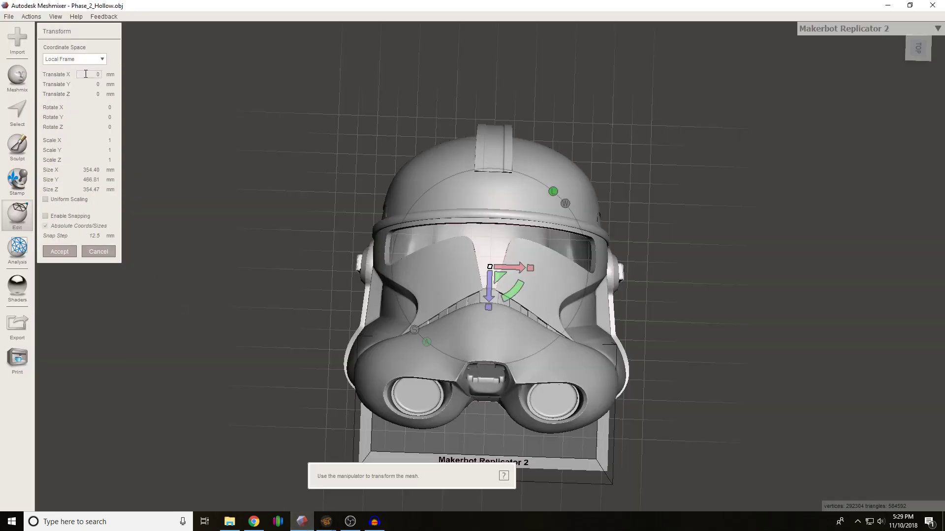
{"action": "right_click_drag", "start_coordinate": [681, 249], "coordinate": [630, 197]}
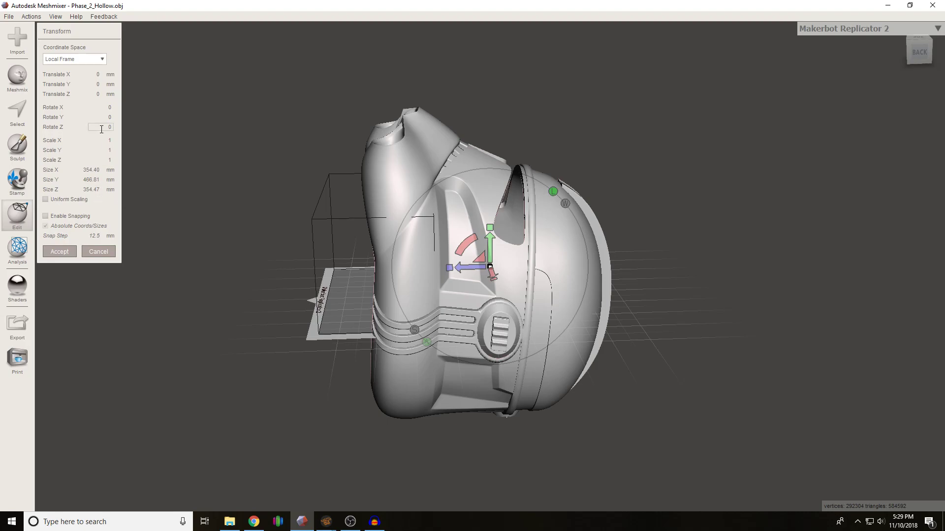
{"action": "left_click", "coordinate": [113, 160]}
{"action": "key", "text": "Return"}
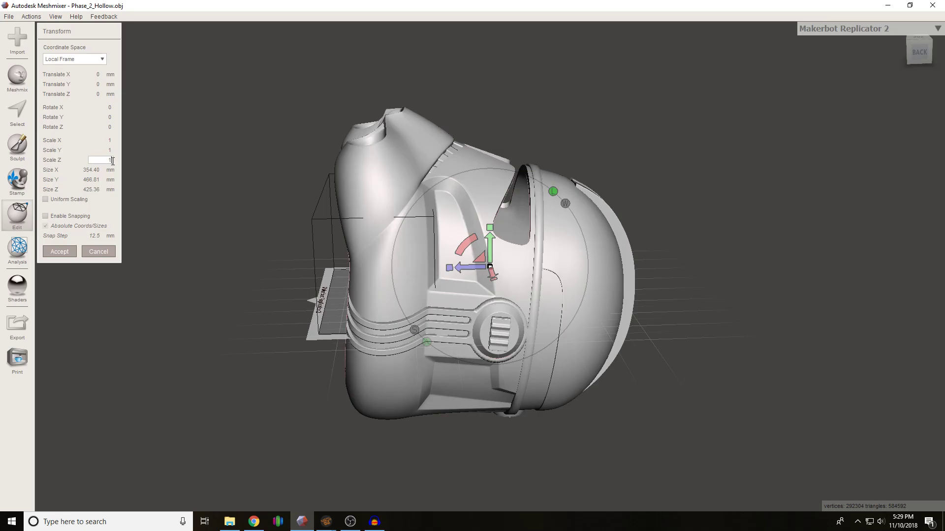
{"action": "key", "text": "Return"}
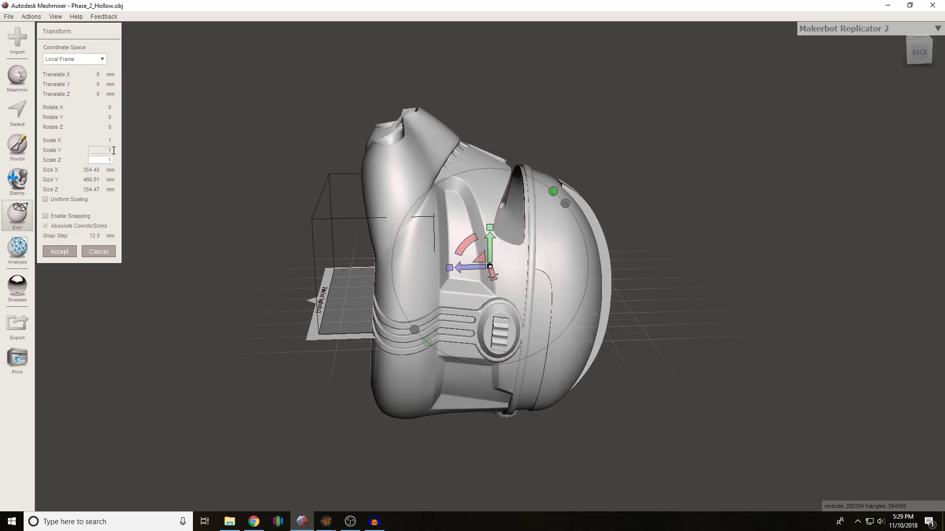
Step: Set the helmet's Scale X to 1.15 and Scale Y to 1.75
{"action": "left_click", "coordinate": [109, 140]}
{"action": "right_click_drag", "start_coordinate": [240, 127], "coordinate": [404, 263]}
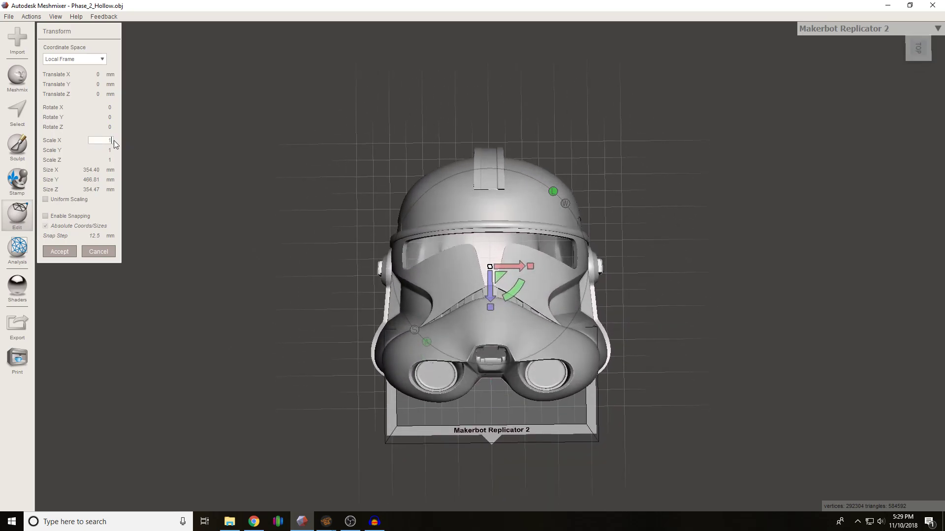
{"action": "type", "text": ".15"}
{"action": "right_click_drag", "start_coordinate": [136, 158], "coordinate": [161, 166]}
{"action": "left_click", "coordinate": [113, 151]}
{"action": "double_click", "coordinate": [113, 151]}
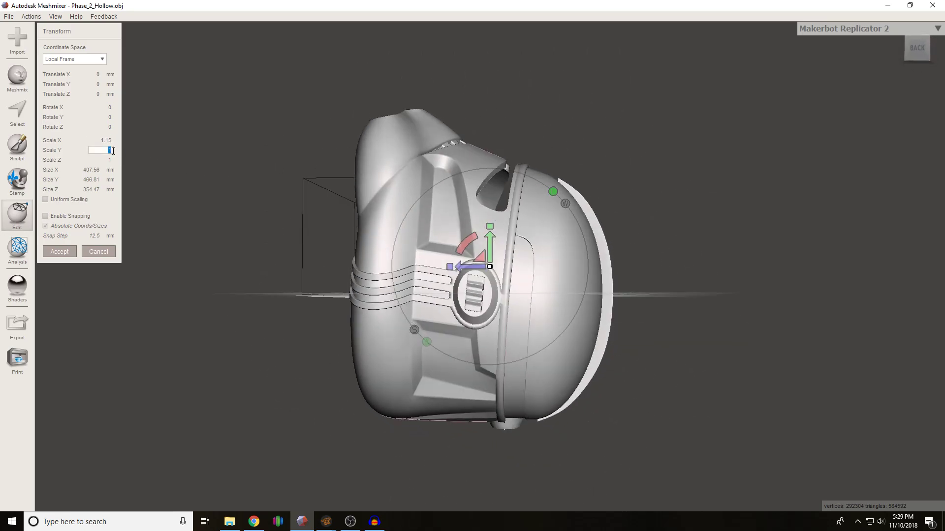
{"action": "type", "text": "2"}
{"action": "type", "text": ".75"}
{"action": "right_click_drag", "start_coordinate": [238, 210], "coordinate": [397, 312]}
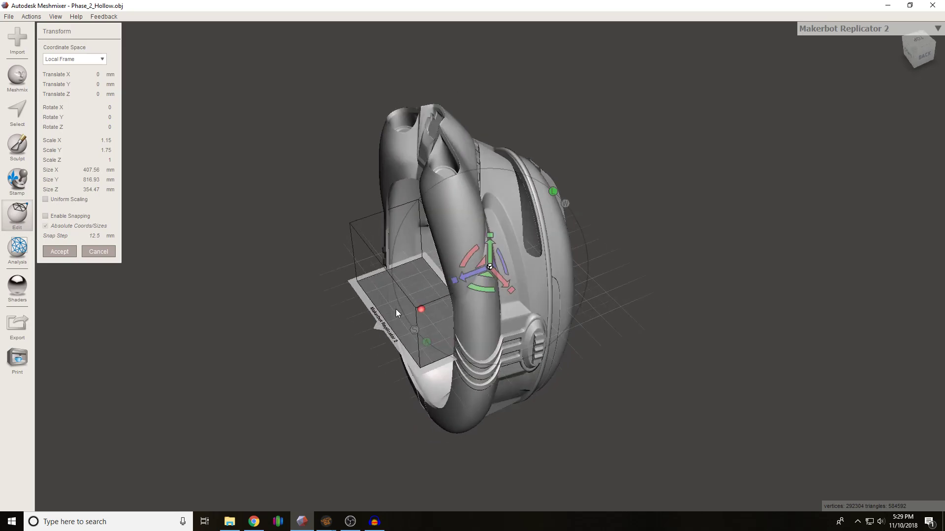
Step: Accept the scaling, export the helmet mesh, and import it as Big Head Mode
{"action": "left_click", "coordinate": [60, 251]}
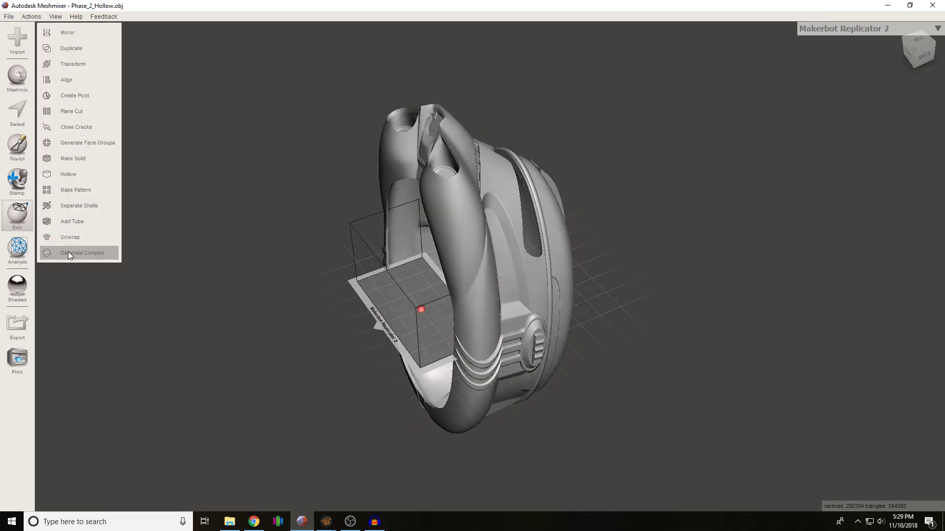
{"action": "left_click", "coordinate": [30, 325]}
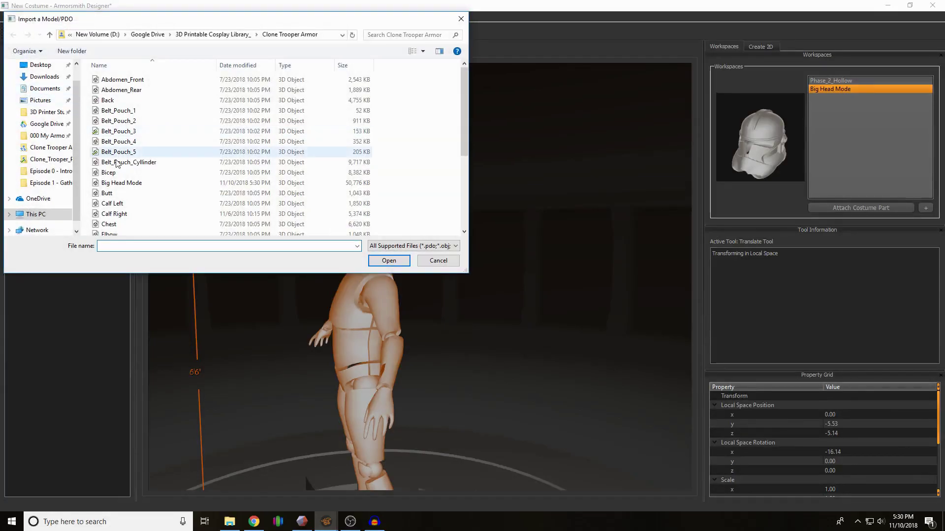
{"action": "double_click", "coordinate": [143, 184]}
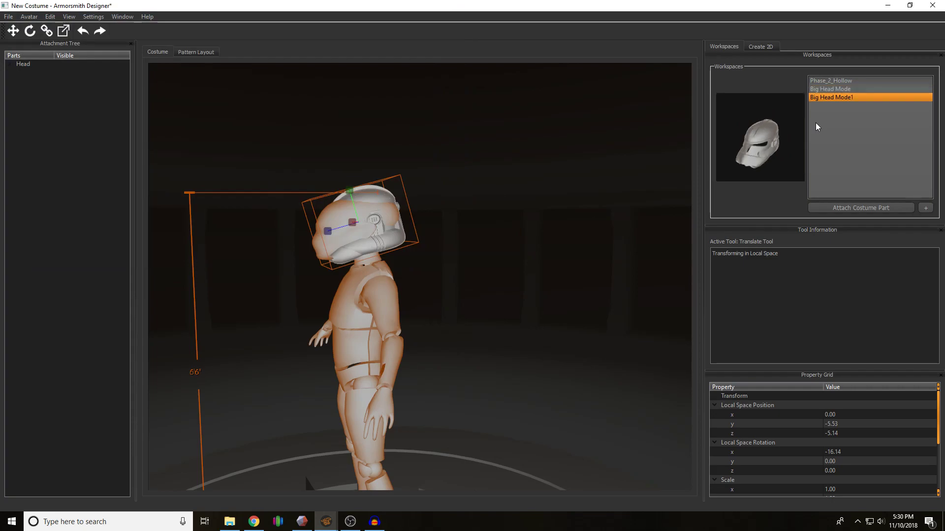
Step: Hide the old helmet and attach the new one to the avatar's head, shifting it along X
{"action": "right_click", "coordinate": [362, 192]}
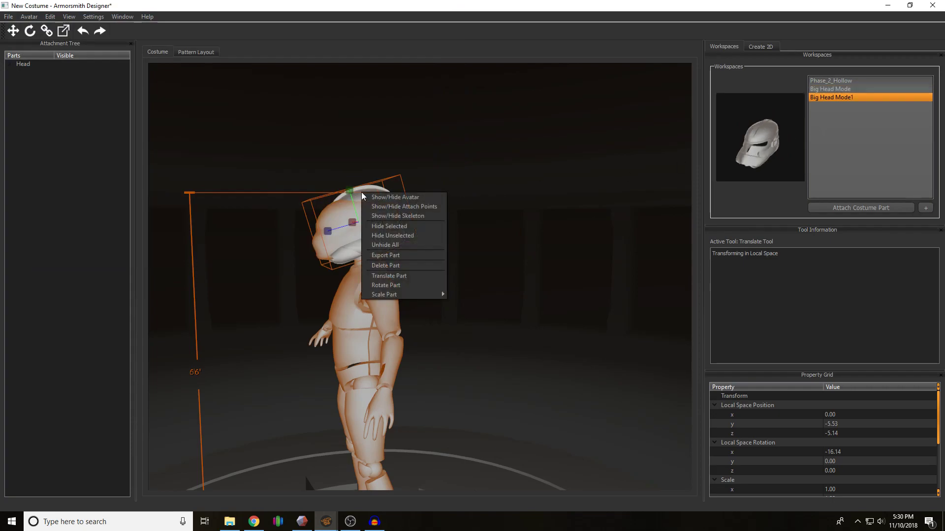
{"action": "left_click", "coordinate": [394, 228]}
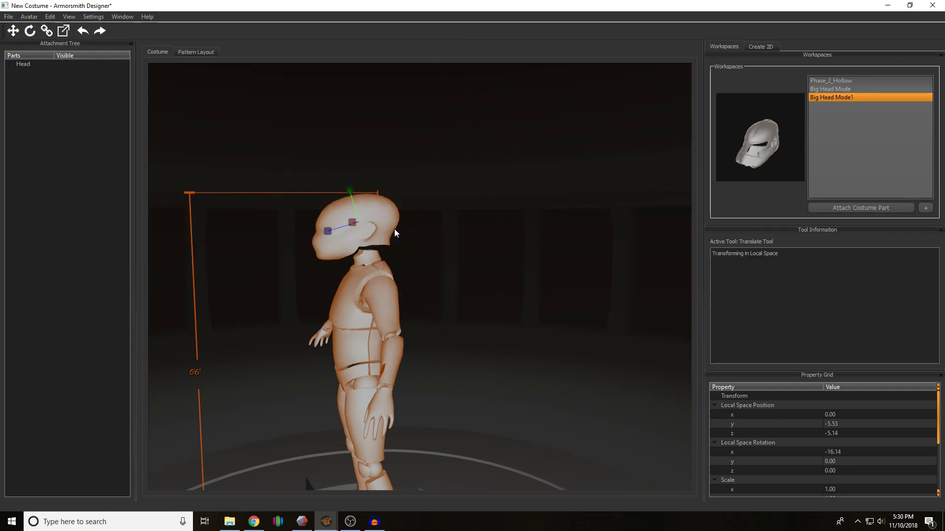
{"action": "left_click", "coordinate": [849, 207]}
{"action": "left_click_drag", "start_coordinate": [355, 225], "coordinate": [480, 180]}
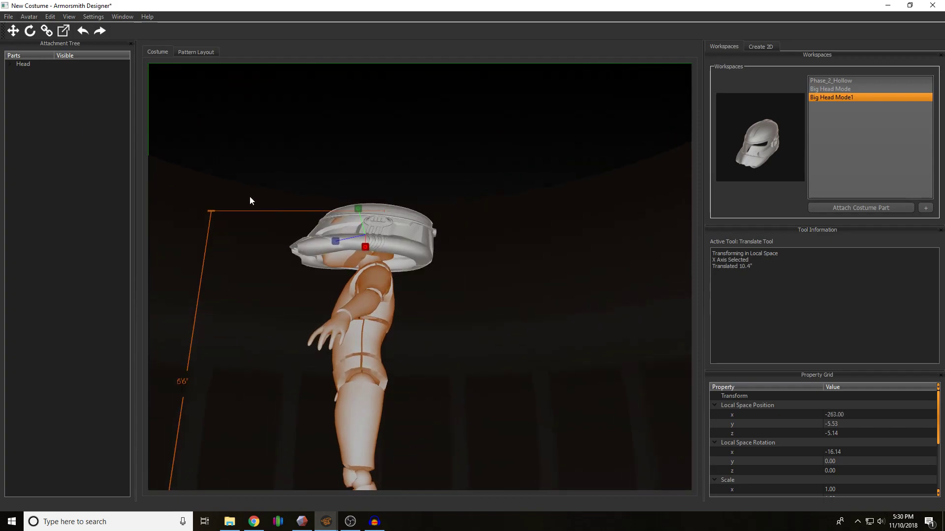
Step: Tilt the new helmet slightly about X, then bring up the Armor Display2 window
{"action": "left_click", "coordinate": [29, 32]}
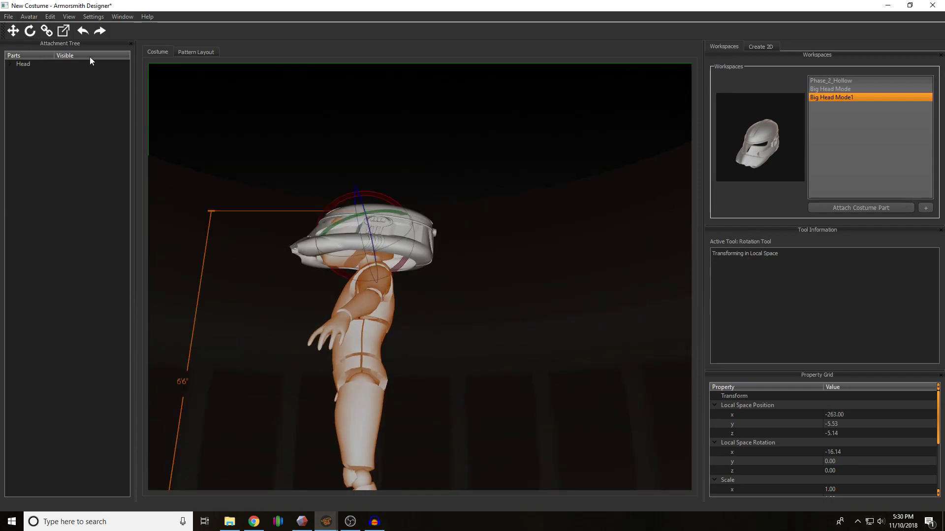
{"action": "left_click", "coordinate": [330, 204]}
{"action": "left_click", "coordinate": [352, 216]}
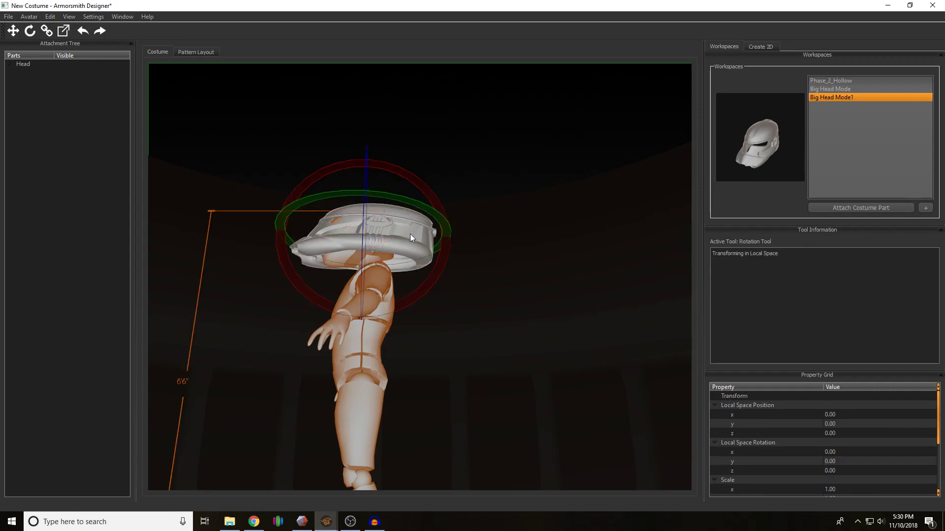
{"action": "left_click_drag", "start_coordinate": [324, 174], "coordinate": [518, 297]}
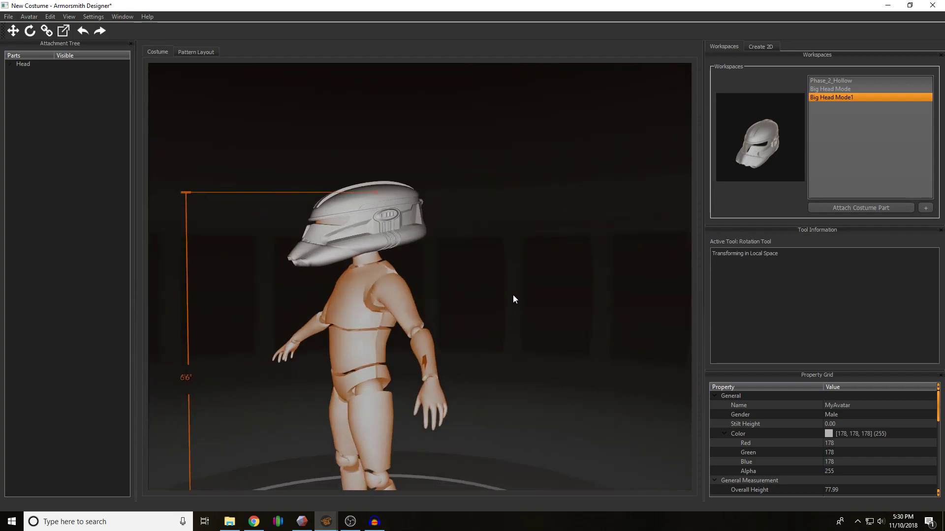
{"action": "left_click_drag", "start_coordinate": [444, 240], "coordinate": [475, 240]}
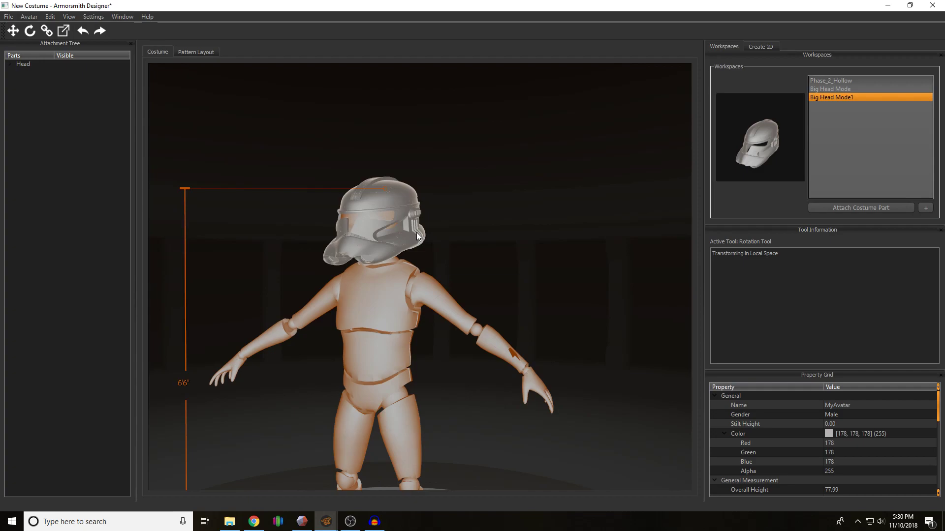
{"action": "mouse_move", "coordinate": [326, 521]}
{"action": "left_click", "coordinate": [306, 489]}
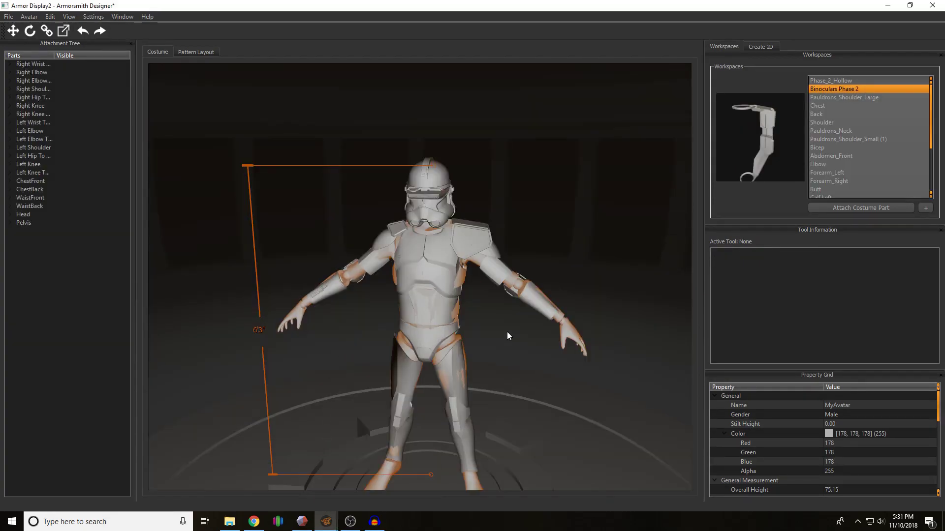
Step: Orbit and zoom around the armored avatar, then select the chest plate so Chest appears in Workspaces
{"action": "left_click_drag", "start_coordinate": [510, 324], "coordinate": [454, 231]}
{"action": "scroll", "coordinate": [449, 232], "scroll_direction": "up", "scroll_amount": 6}
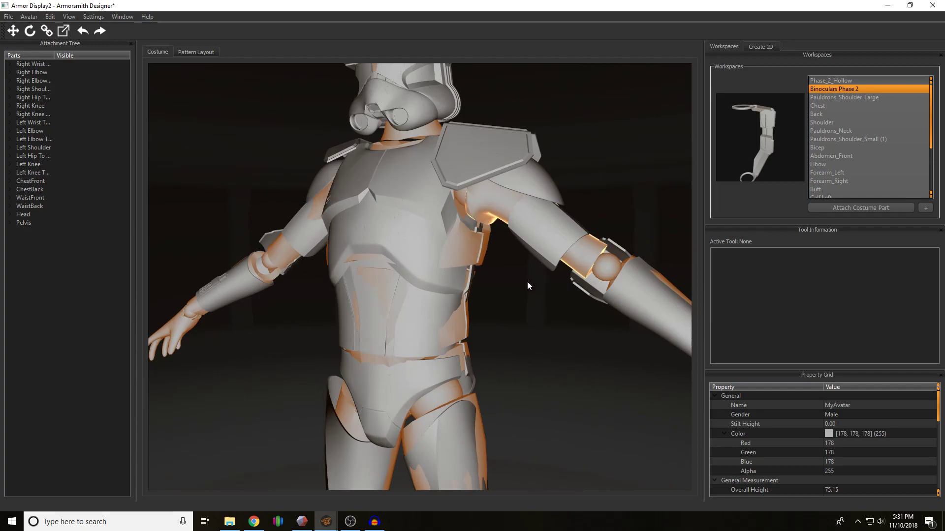
{"action": "mouse_move", "coordinate": [520, 291]}
{"action": "left_mouse_down"}
{"action": "mouse_move", "coordinate": [445, 276]}
{"action": "mouse_move", "coordinate": [527, 298]}
{"action": "left_mouse_up"}
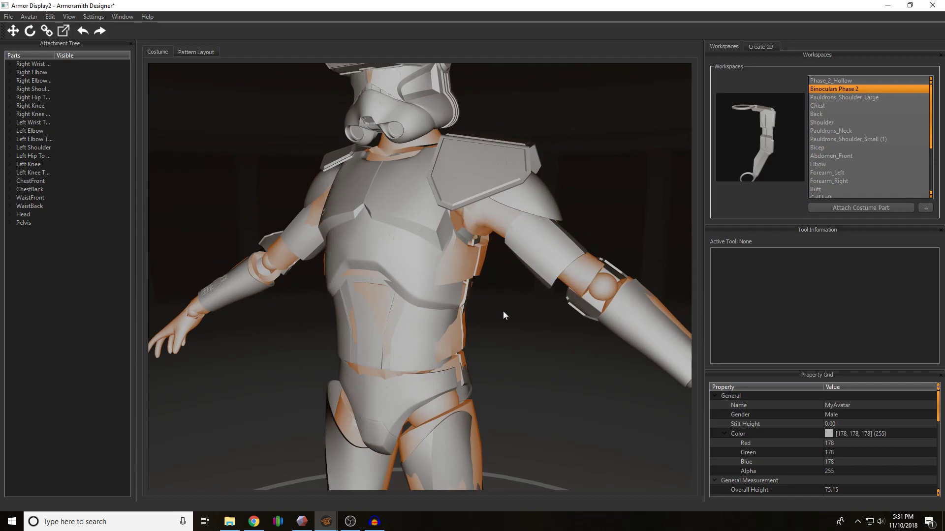
{"action": "left_click_drag", "start_coordinate": [505, 307], "coordinate": [533, 333]}
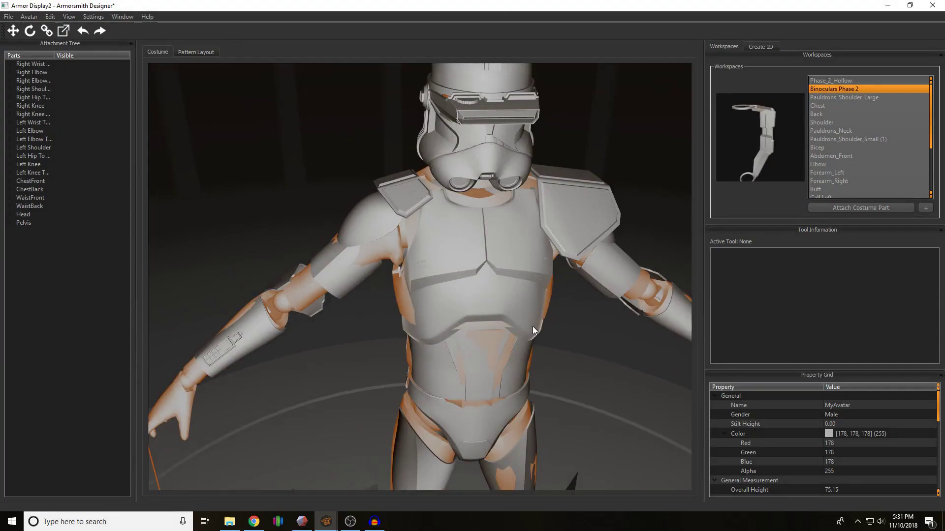
{"action": "scroll", "coordinate": [541, 328], "scroll_direction": "down", "scroll_amount": 3}
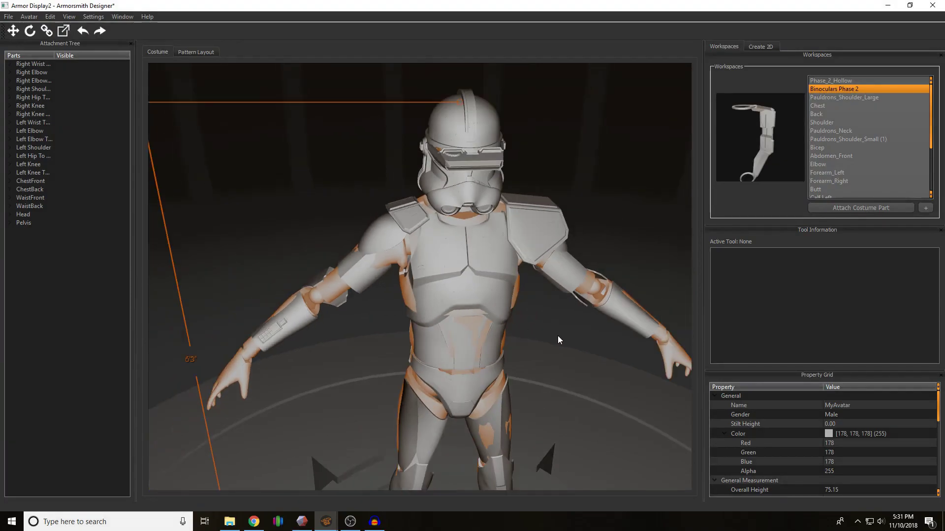
{"action": "left_click_drag", "start_coordinate": [558, 337], "coordinate": [558, 331]}
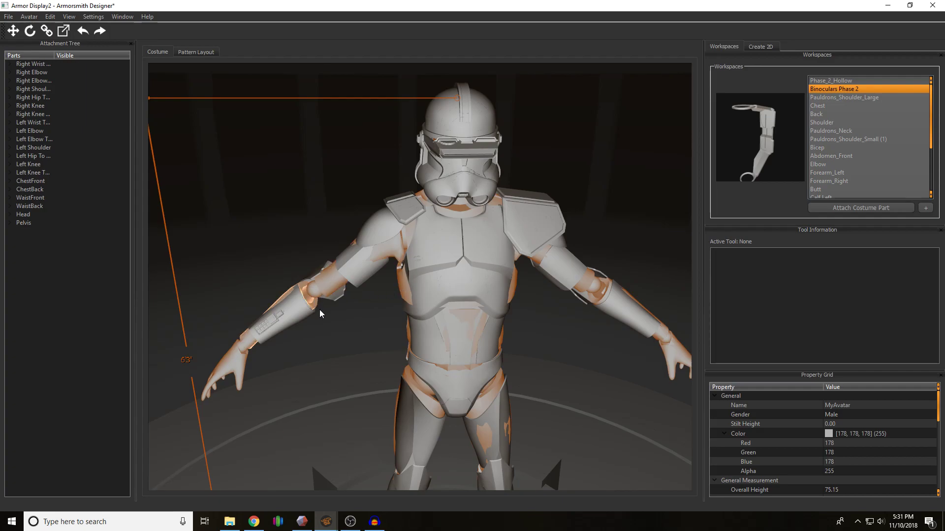
{"action": "scroll", "coordinate": [543, 324], "scroll_direction": "up", "scroll_amount": 2}
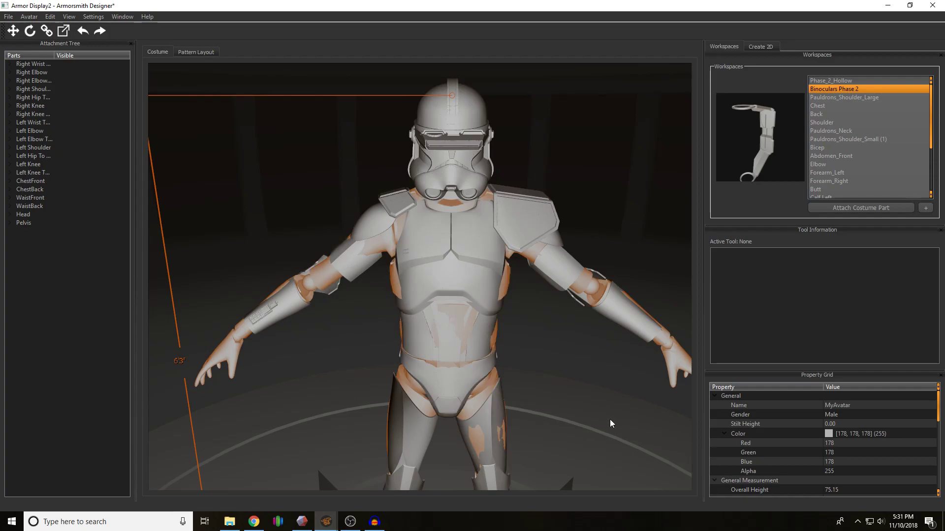
{"action": "right_click_drag", "start_coordinate": [568, 353], "coordinate": [545, 325]}
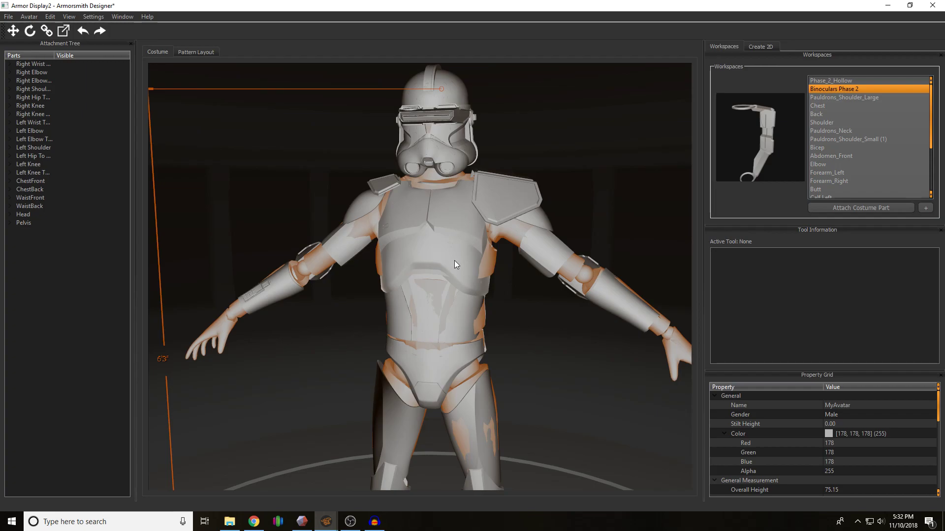
{"action": "left_click_drag", "start_coordinate": [506, 294], "coordinate": [529, 300]}
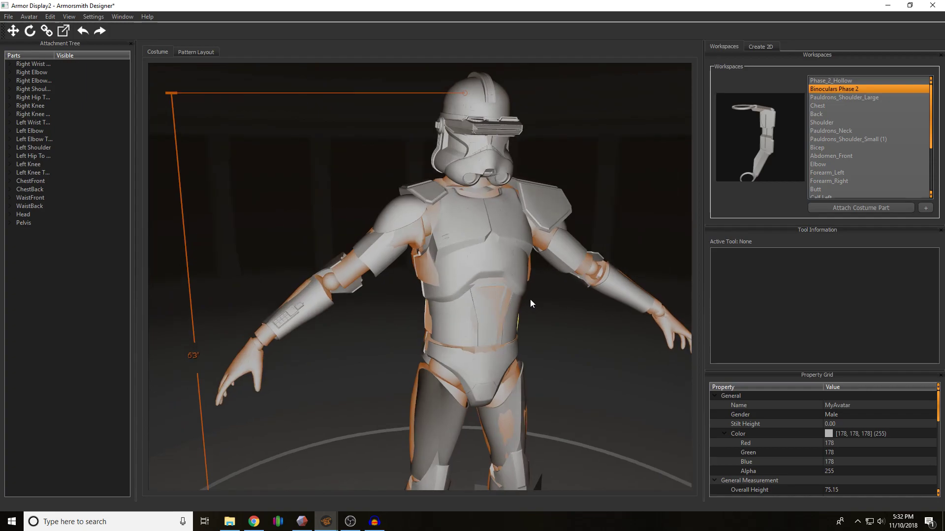
{"action": "right_click_drag", "start_coordinate": [516, 303], "coordinate": [512, 305]}
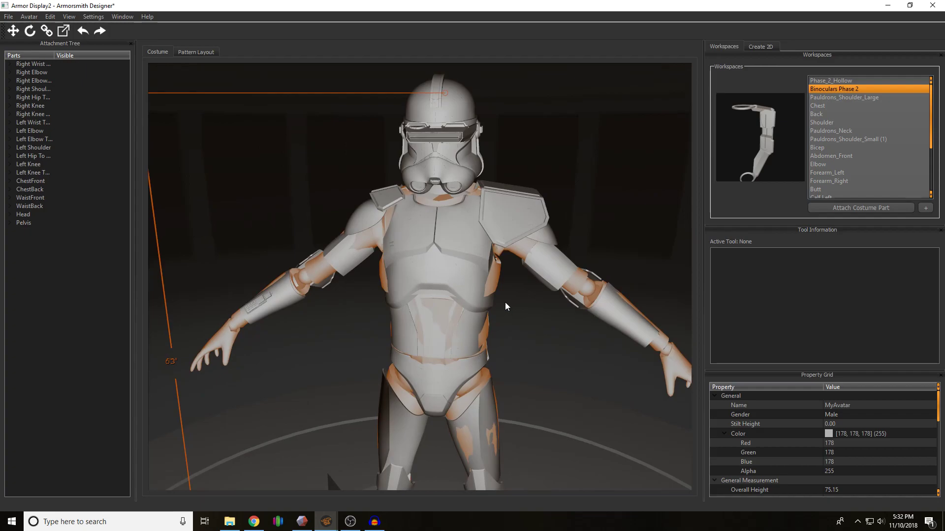
{"action": "left_click", "coordinate": [456, 275]}
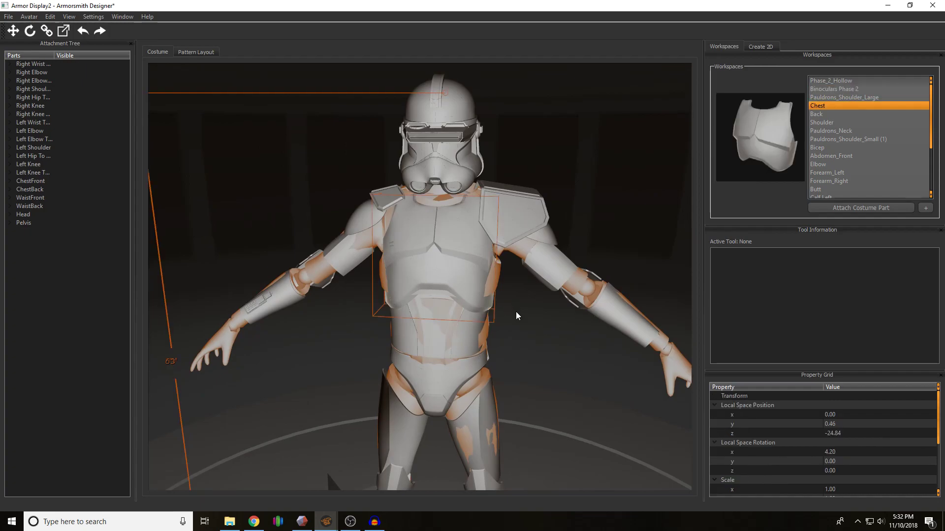
Step: In Meshmixer, replace the helmet mesh by importing Chest.obj
{"action": "right_click_drag", "start_coordinate": [516, 311], "coordinate": [521, 300]}
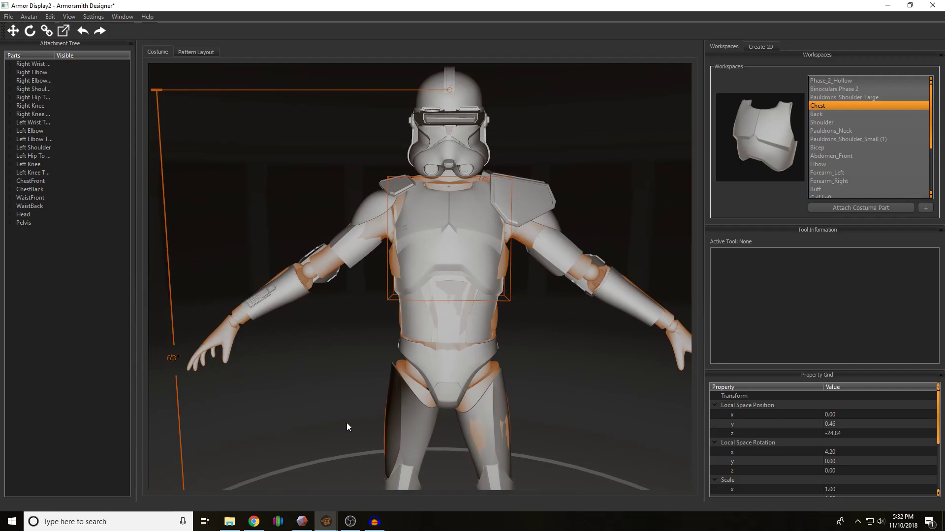
{"action": "left_click", "coordinate": [302, 523]}
{"action": "right_click_drag", "start_coordinate": [251, 261], "coordinate": [417, 313]}
{"action": "left_click", "coordinate": [21, 49]}
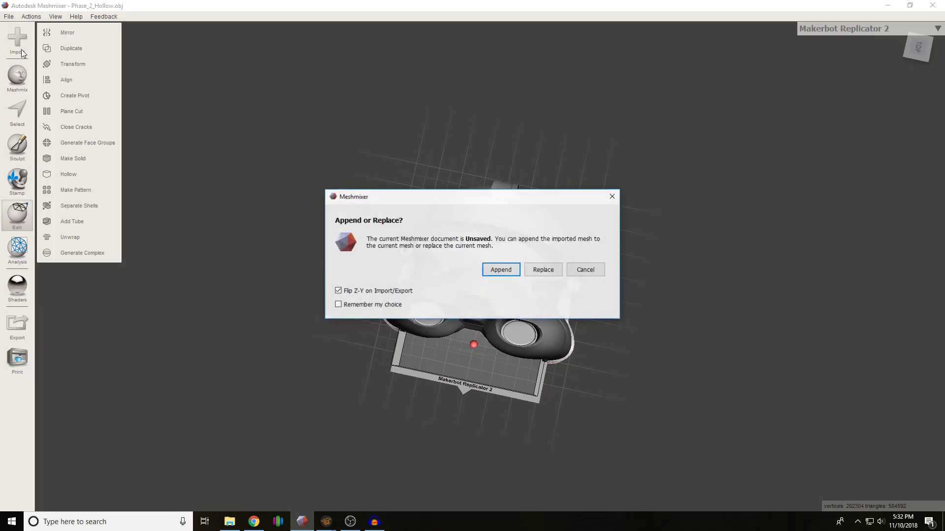
{"action": "left_click", "coordinate": [530, 272]}
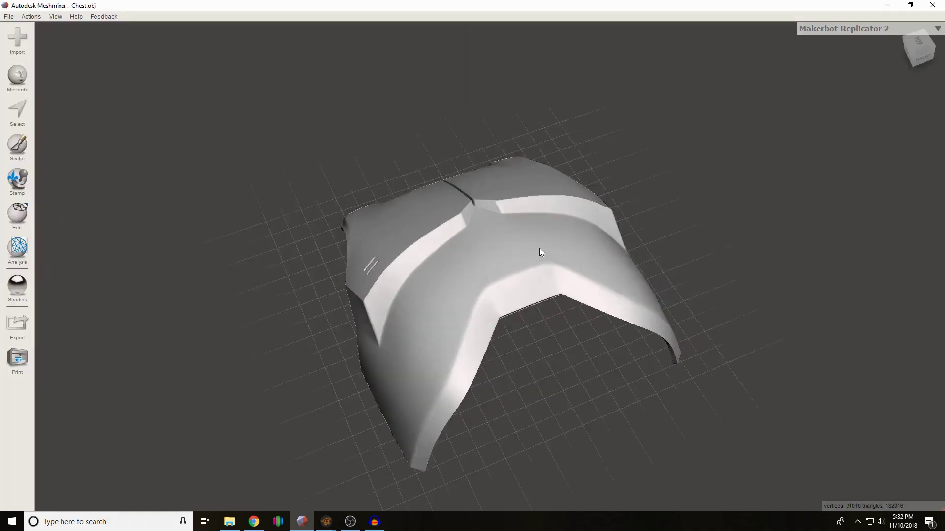
Step: Orbit around the chest plate to inspect it from the front, back and top
{"action": "right_click_drag", "start_coordinate": [540, 249], "coordinate": [496, 313]}
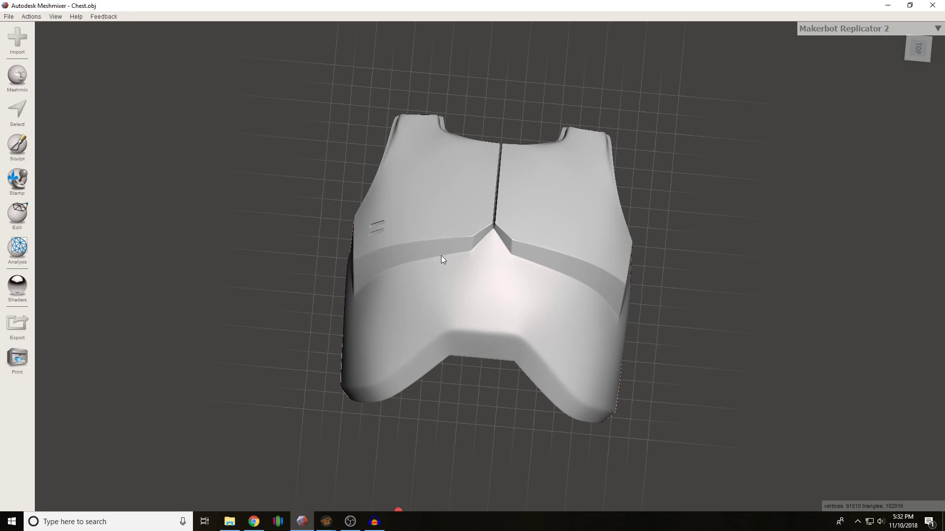
{"action": "right_click_drag", "start_coordinate": [441, 256], "coordinate": [494, 143]}
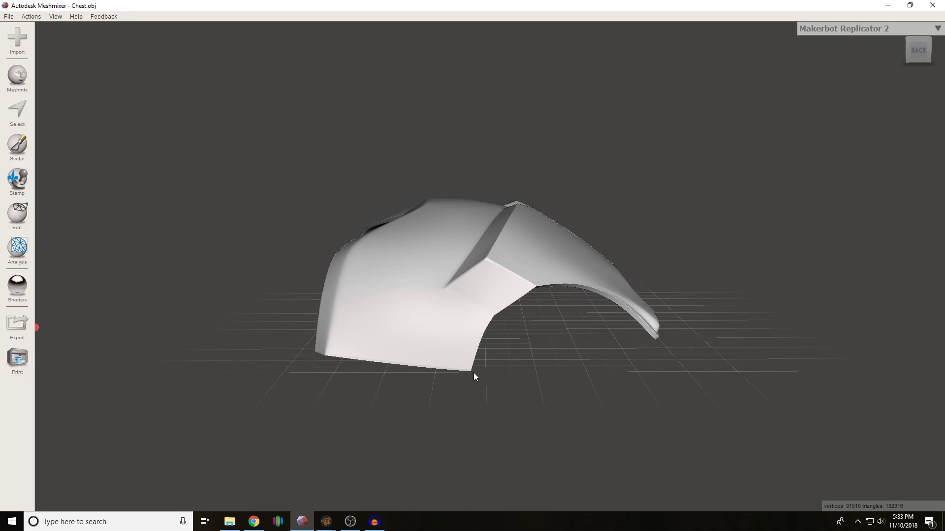
{"action": "right_click_drag", "start_coordinate": [474, 373], "coordinate": [622, 399]}
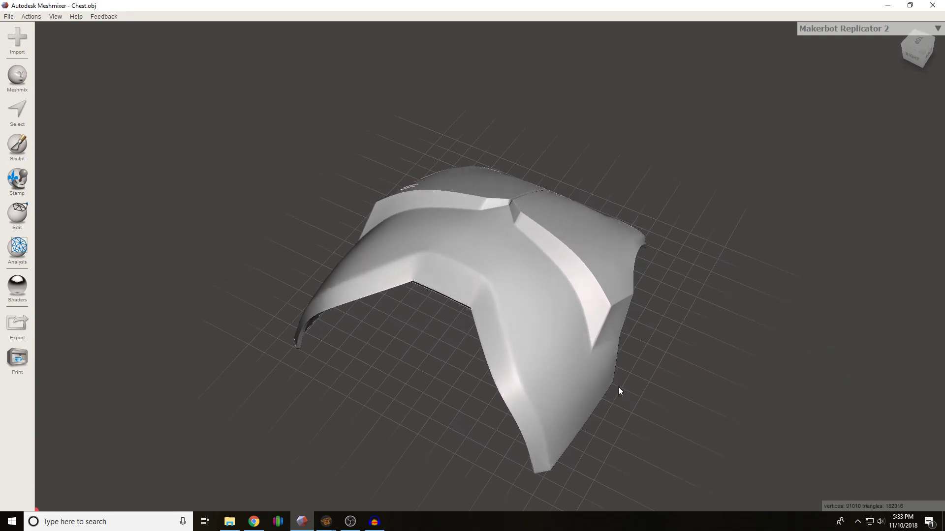
{"action": "right_click_drag", "start_coordinate": [201, 282], "coordinate": [474, 375]}
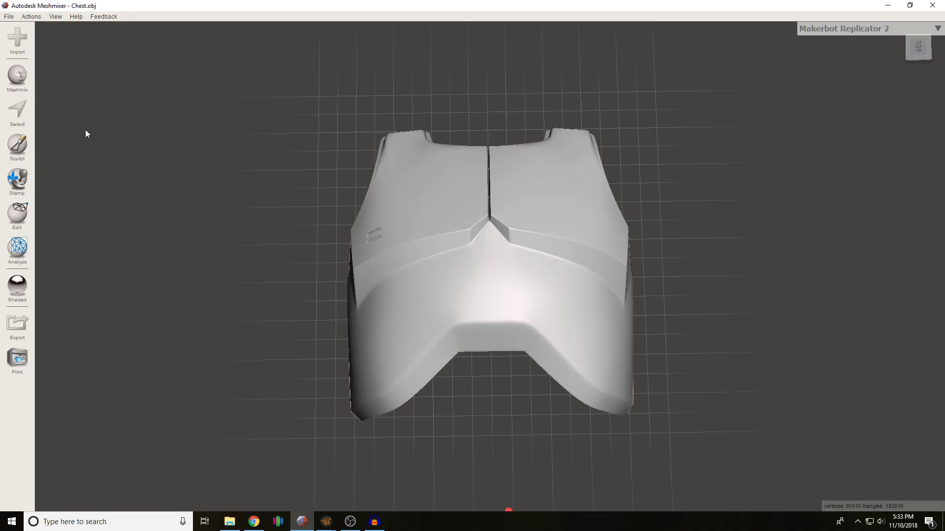
{"action": "left_click", "coordinate": [27, 218]}
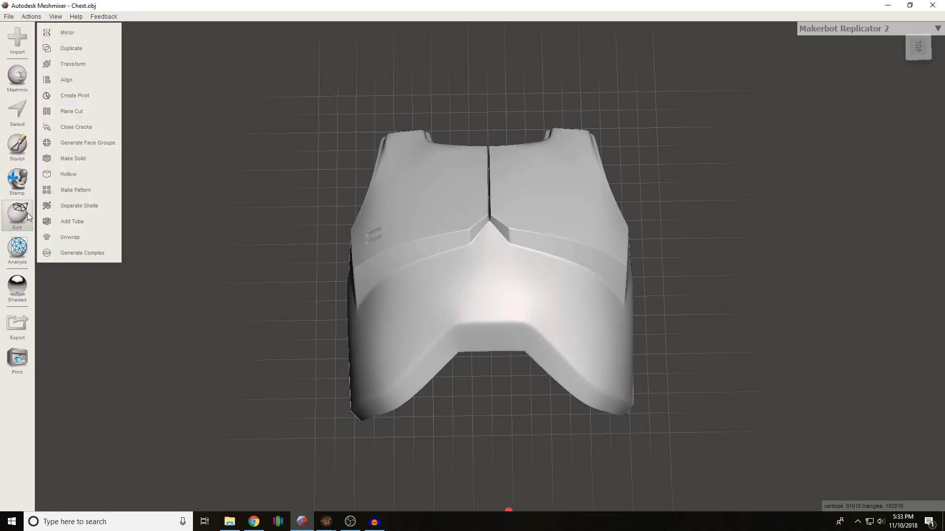
Step: Start a Plane Cut and tilt the plane to about -35°, sliding it across the chest
{"action": "left_click", "coordinate": [89, 113]}
{"action": "right_click_drag", "start_coordinate": [693, 262], "coordinate": [634, 247]}
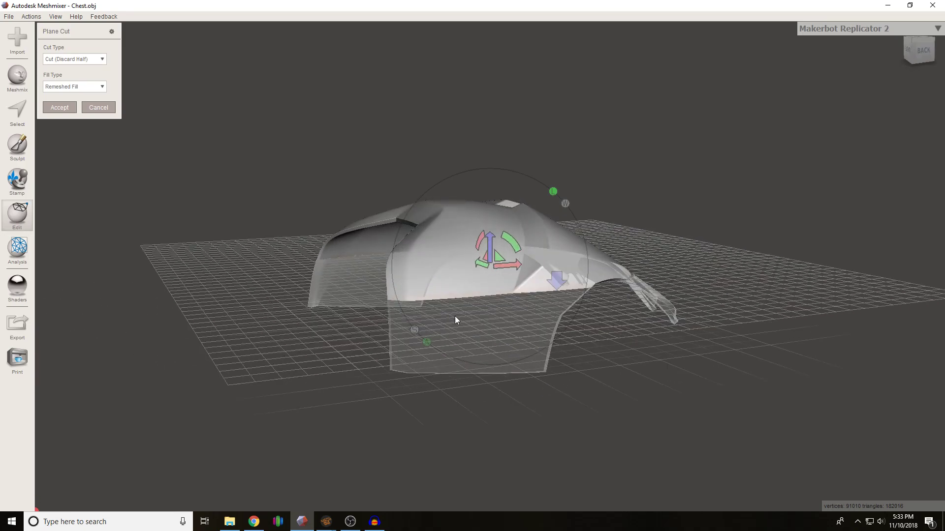
{"action": "right_click_drag", "start_coordinate": [427, 307], "coordinate": [226, 288]}
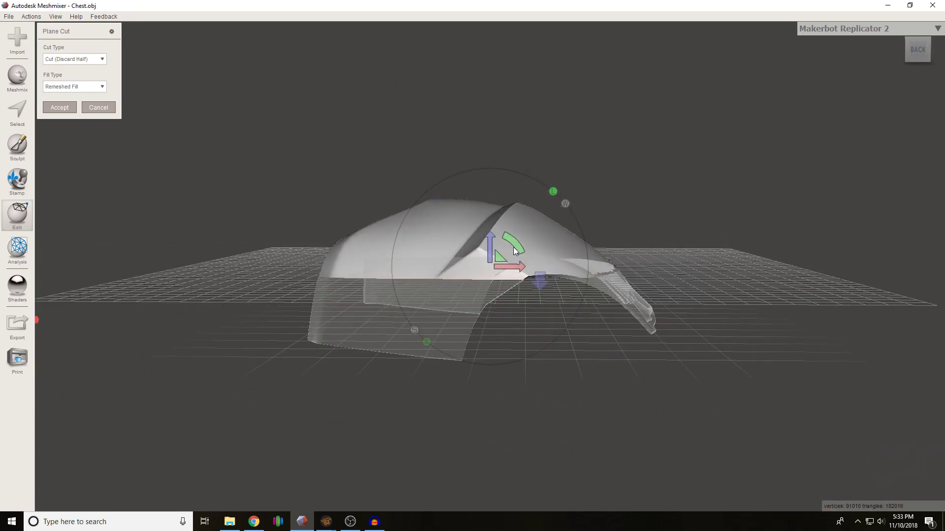
{"action": "left_click_drag", "start_coordinate": [513, 247], "coordinate": [544, 217]}
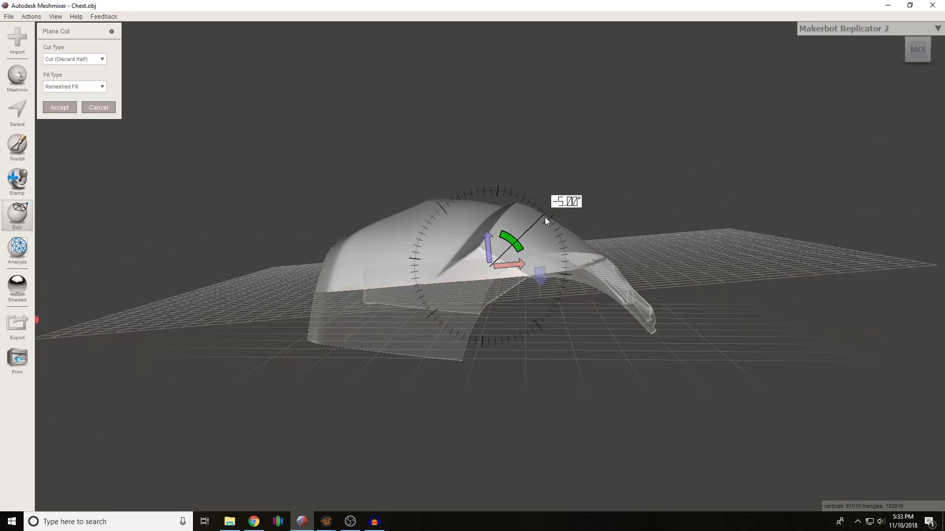
{"action": "left_click_drag", "start_coordinate": [546, 218], "coordinate": [445, 211]}
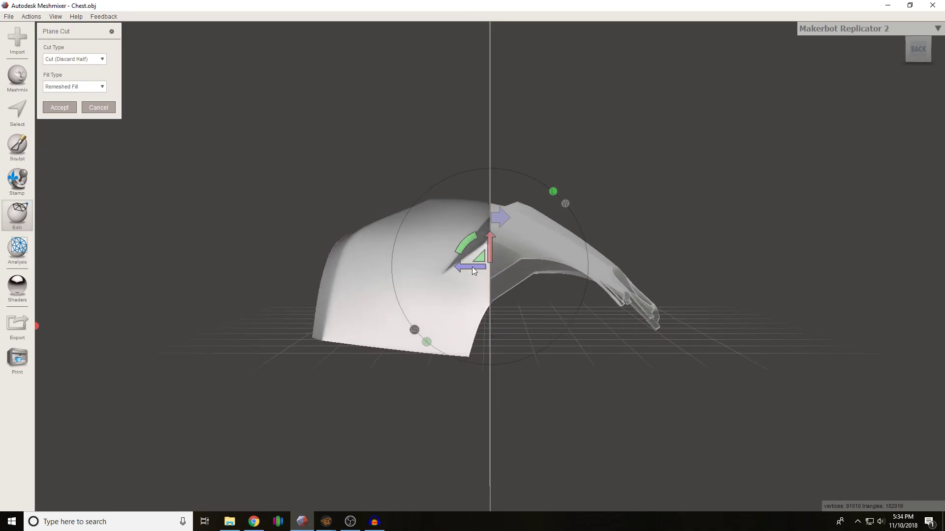
{"action": "left_click_drag", "start_coordinate": [472, 266], "coordinate": [444, 268]}
Step: Keep Cut (Discard Half) and accept, leaving only the lower abdominal band
{"action": "right_click_drag", "start_coordinate": [547, 339], "coordinate": [393, 183]}
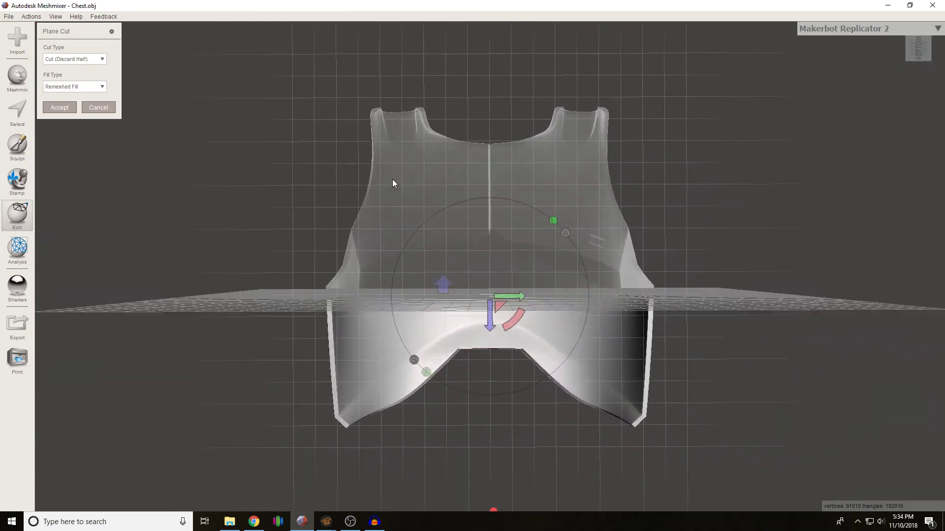
{"action": "left_click", "coordinate": [80, 62]}
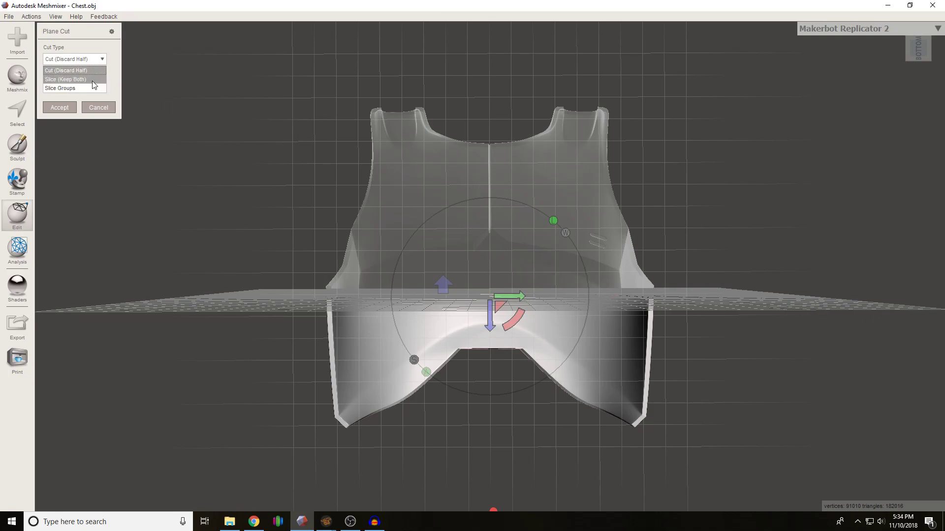
{"action": "left_click", "coordinate": [56, 108]}
{"action": "right_click_drag", "start_coordinate": [256, 164], "coordinate": [384, 298]}
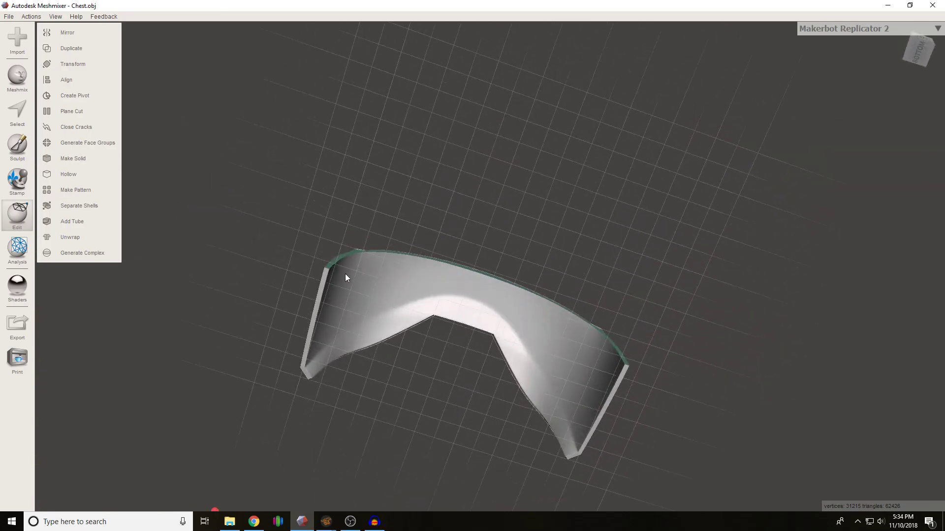
Step: Start a second Plane Cut, turning the plane upright to about 85° and shifting it sideways
{"action": "left_click", "coordinate": [87, 117]}
{"action": "mouse_move", "coordinate": [568, 340]}
{"action": "right_mouse_down"}
{"action": "mouse_move", "coordinate": [709, 394]}
{"action": "mouse_move", "coordinate": [651, 287]}
{"action": "mouse_move", "coordinate": [603, 297]}
{"action": "mouse_move", "coordinate": [609, 375]}
{"action": "mouse_move", "coordinate": [545, 382]}
{"action": "mouse_move", "coordinate": [563, 343]}
{"action": "right_mouse_up"}
{"action": "left_click_drag", "start_coordinate": [559, 241], "coordinate": [531, 320]}
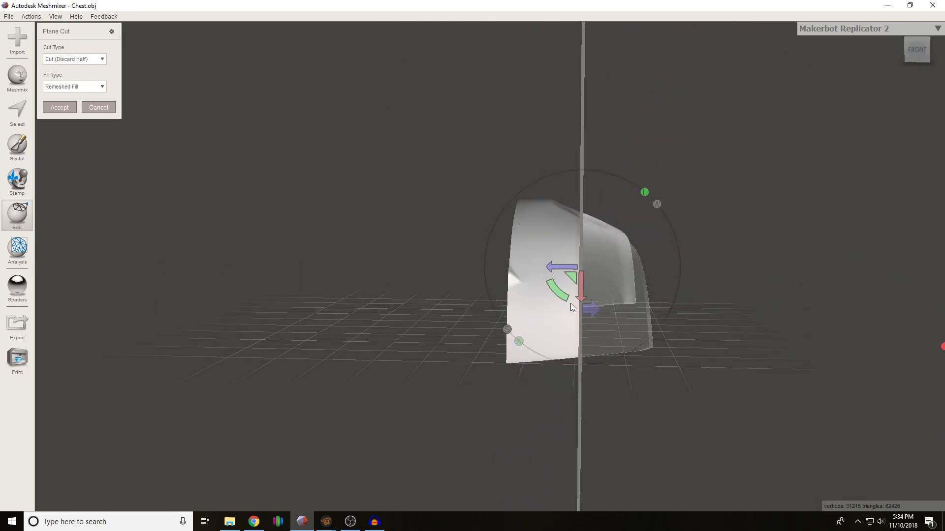
{"action": "left_click_drag", "start_coordinate": [558, 267], "coordinate": [499, 258]}
{"action": "right_click_drag", "start_coordinate": [473, 256], "coordinate": [501, 273]}
{"action": "left_click_drag", "start_coordinate": [499, 268], "coordinate": [499, 268]}
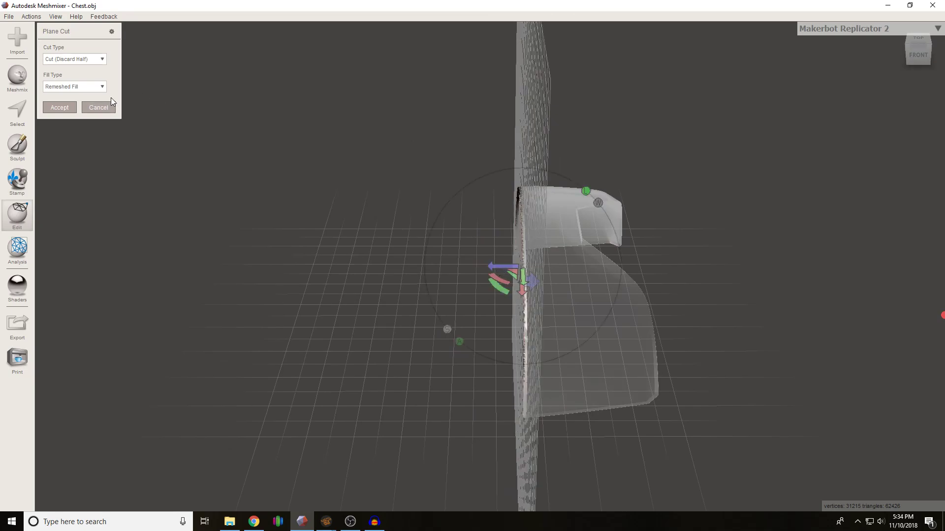
Step: Accept the cut and inspect the remaining thin curved strip from above
{"action": "left_click", "coordinate": [67, 108]}
{"action": "right_click_drag", "start_coordinate": [391, 160], "coordinate": [543, 168]}
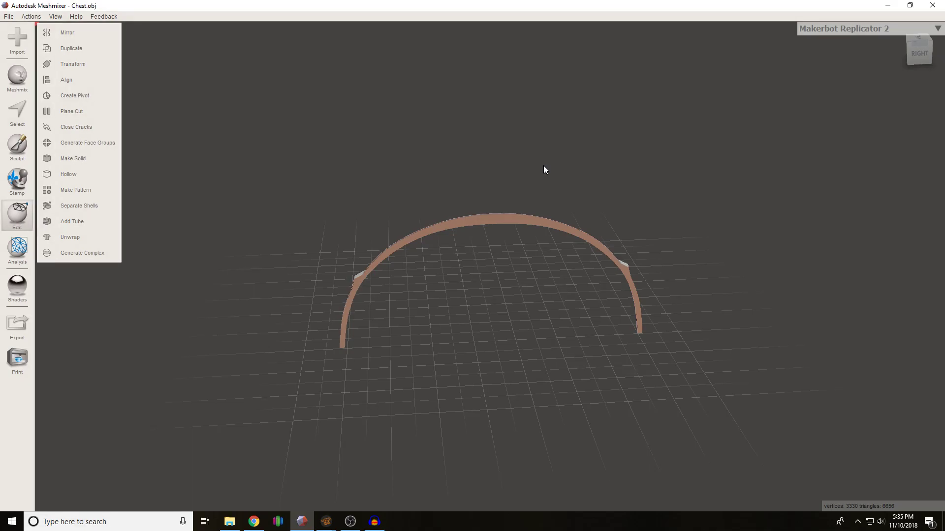
{"action": "right_click_drag", "start_coordinate": [539, 165], "coordinate": [538, 273]}
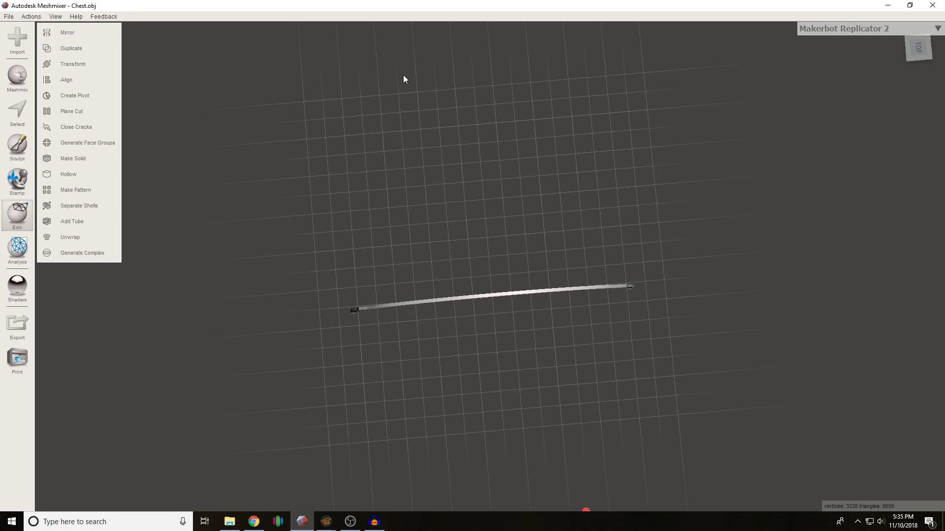
Step: Orbit around the armored clone trooper in Armorsmith Designer, viewing it side-on and from the front
{"action": "key", "text": "alt+Tab"}
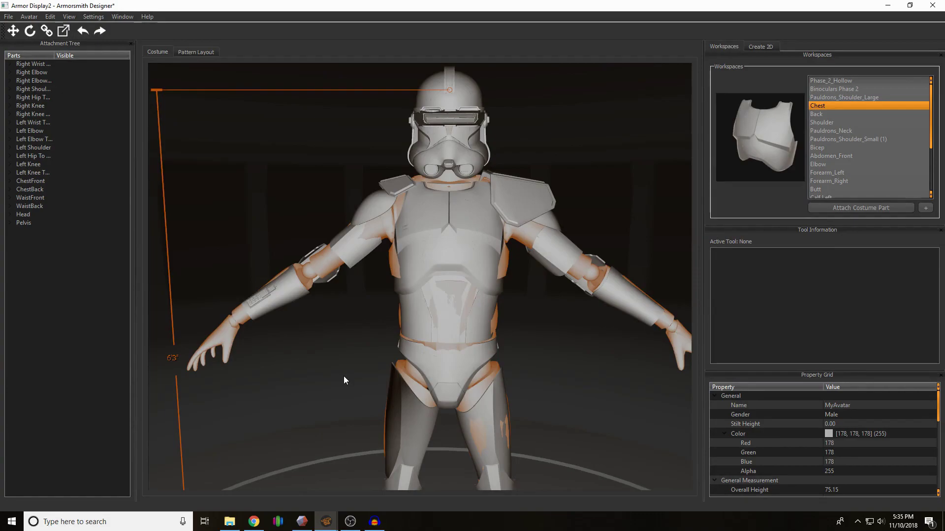
{"action": "left_click_drag", "start_coordinate": [570, 333], "coordinate": [362, 329]}
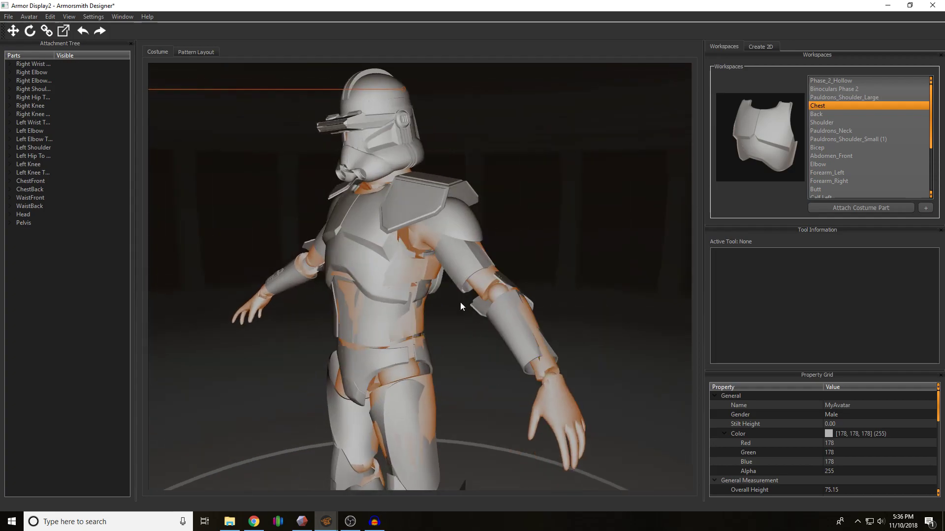
{"action": "left_click_drag", "start_coordinate": [462, 362], "coordinate": [470, 376]}
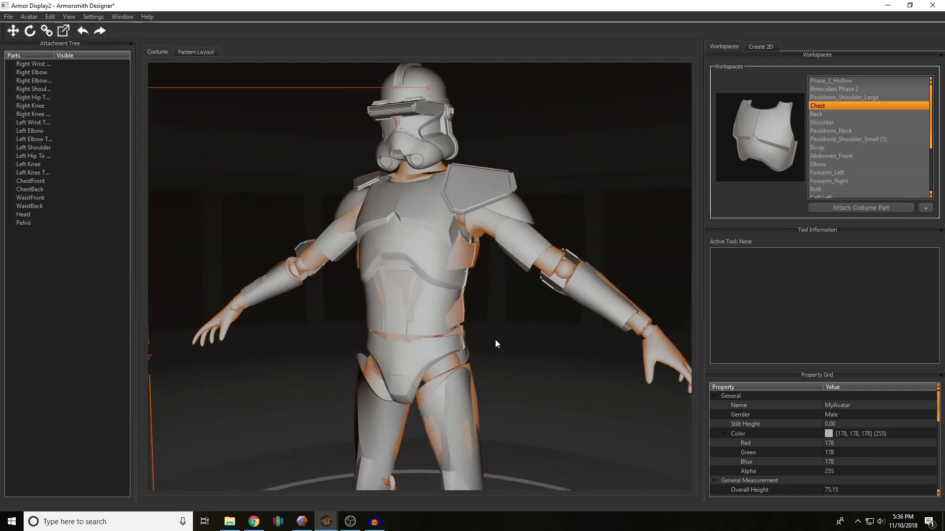
{"action": "left_click_drag", "start_coordinate": [519, 398], "coordinate": [536, 349]}
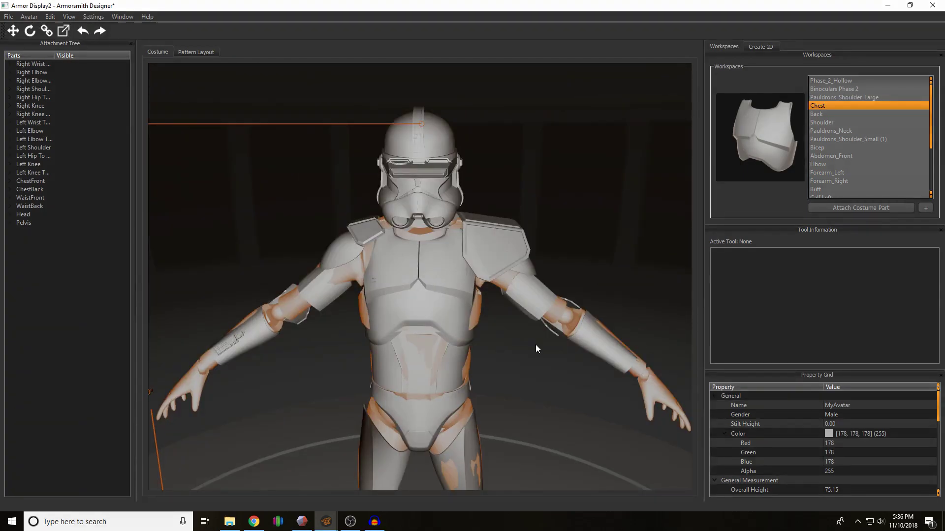